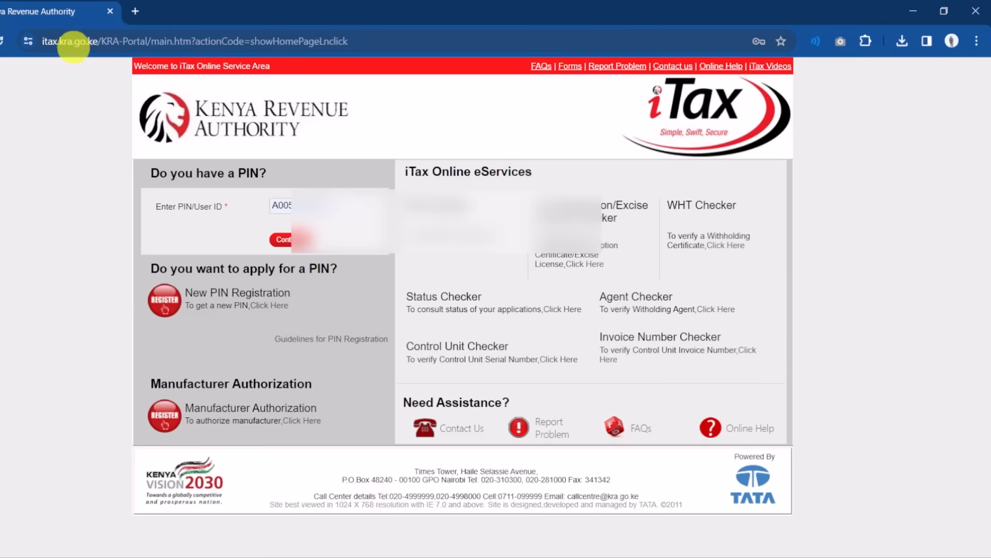
- Dismiss the Escape-key security alert and continue to the password and security stamp step
{"action": "key", "text": "Escape"}
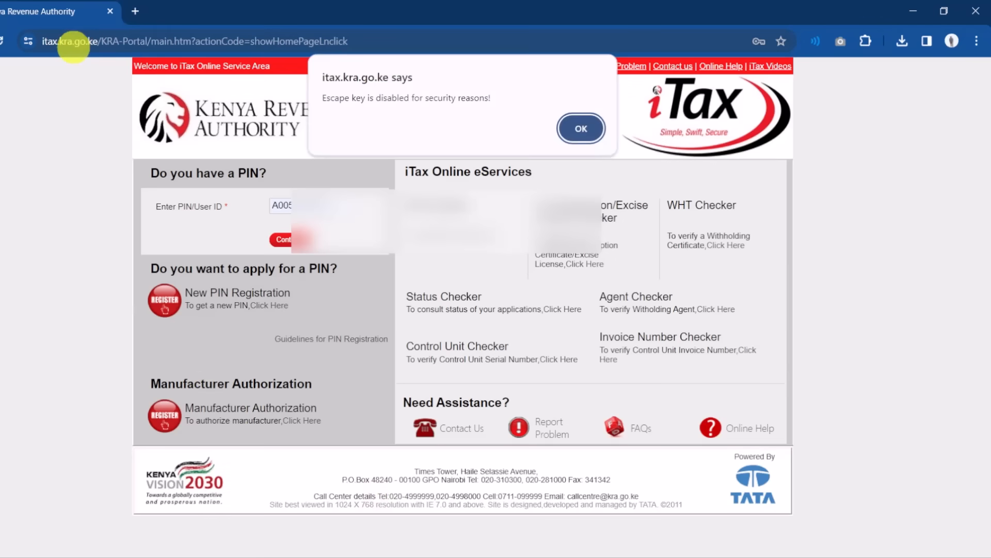
{"action": "left_click", "coordinate": [581, 130]}
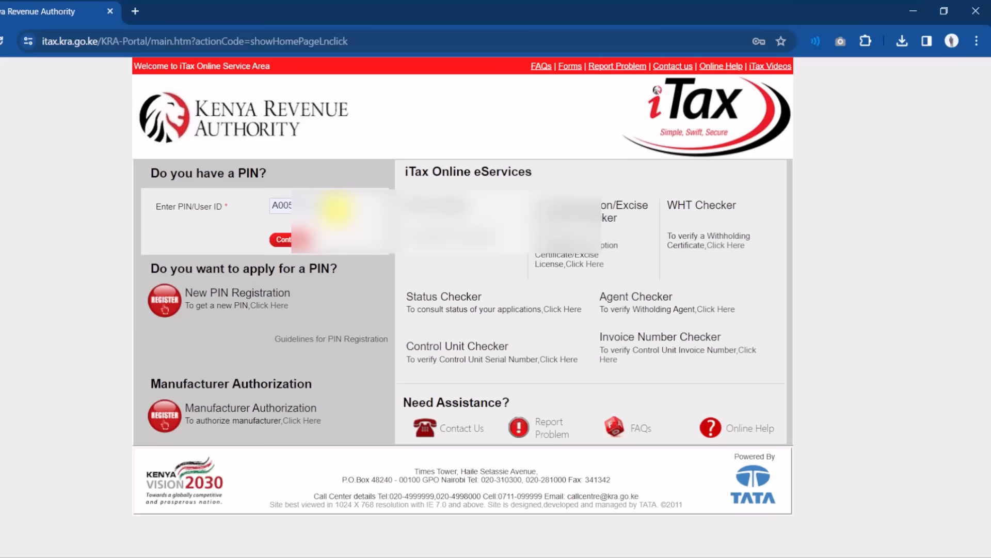
{"action": "left_click", "coordinate": [284, 240]}
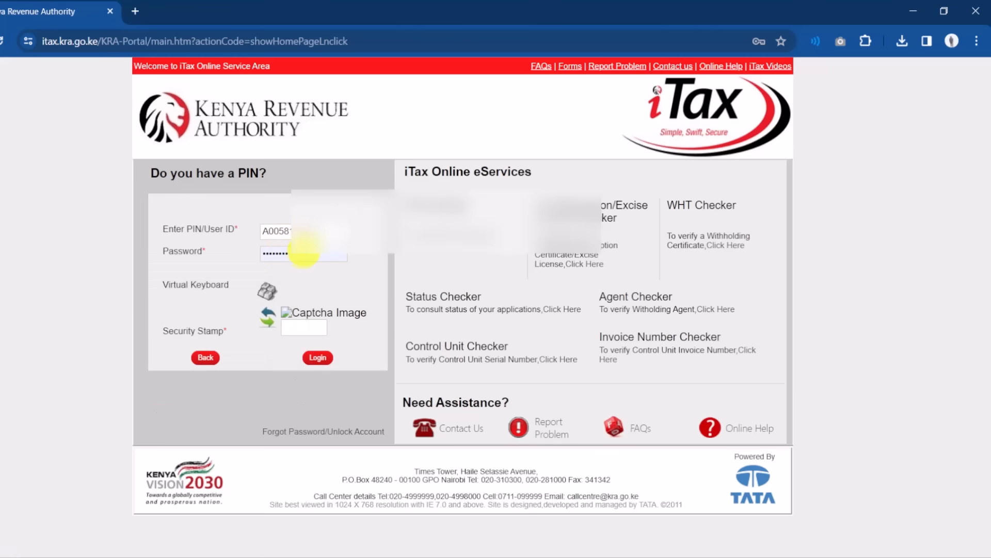
- Refresh the security stamp question, enter the arithmetic answer and log in to iTax
{"action": "left_click", "coordinate": [268, 320]}
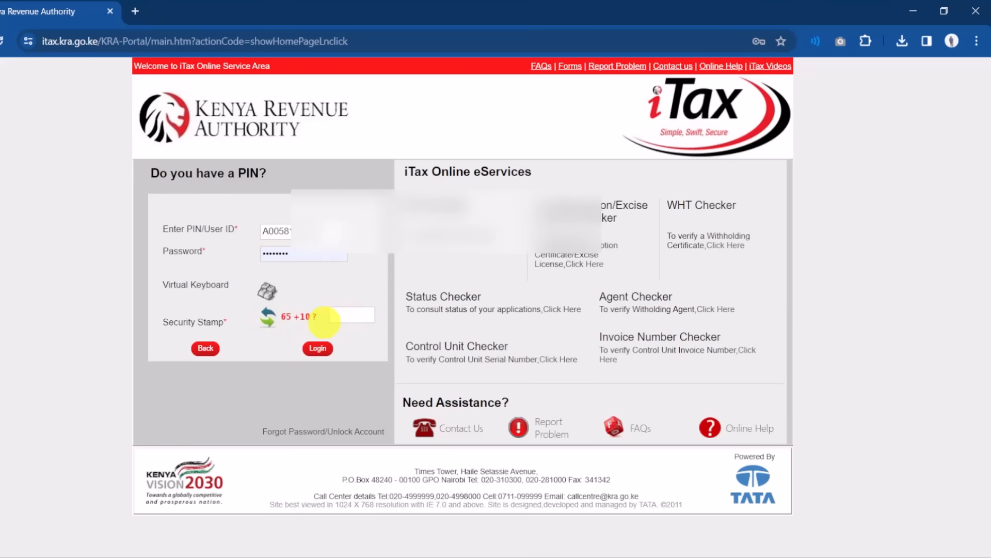
{"action": "left_click", "coordinate": [349, 317]}
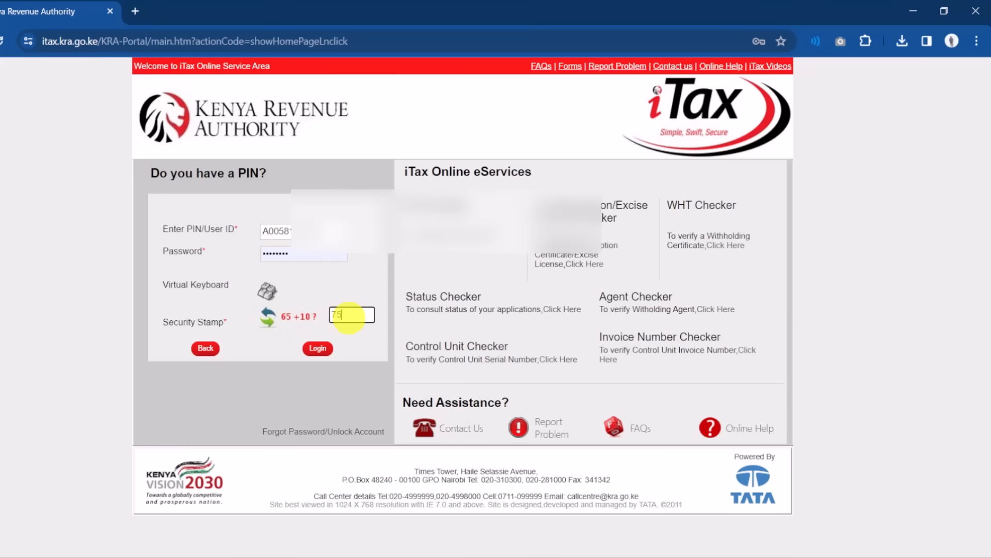
{"action": "type", "text": "75"}
{"action": "left_click", "coordinate": [318, 348]}
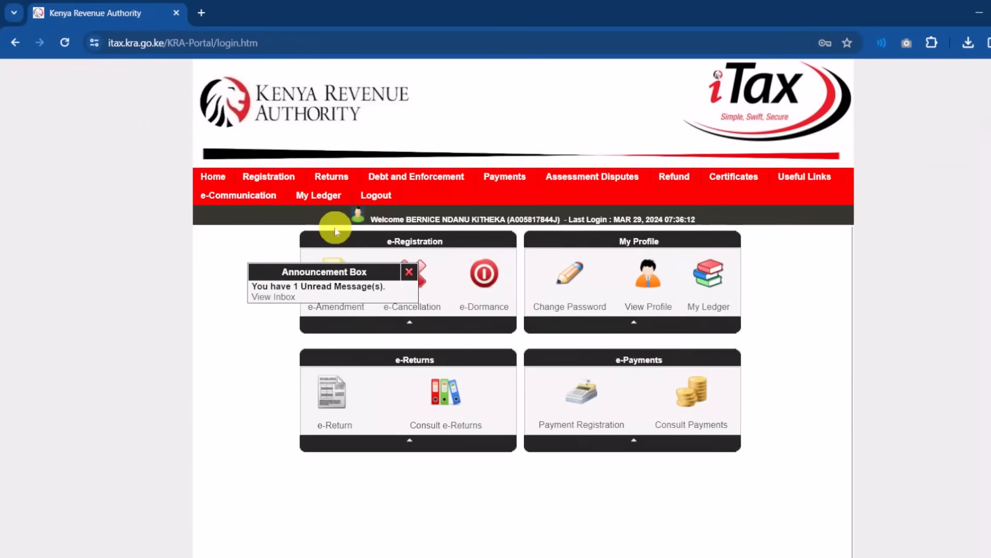
- Start a new return with Income Tax - Resident Individual as the tax obligation and proceed
{"action": "mouse_move", "coordinate": [281, 189]}
{"action": "mouse_move", "coordinate": [333, 187]}
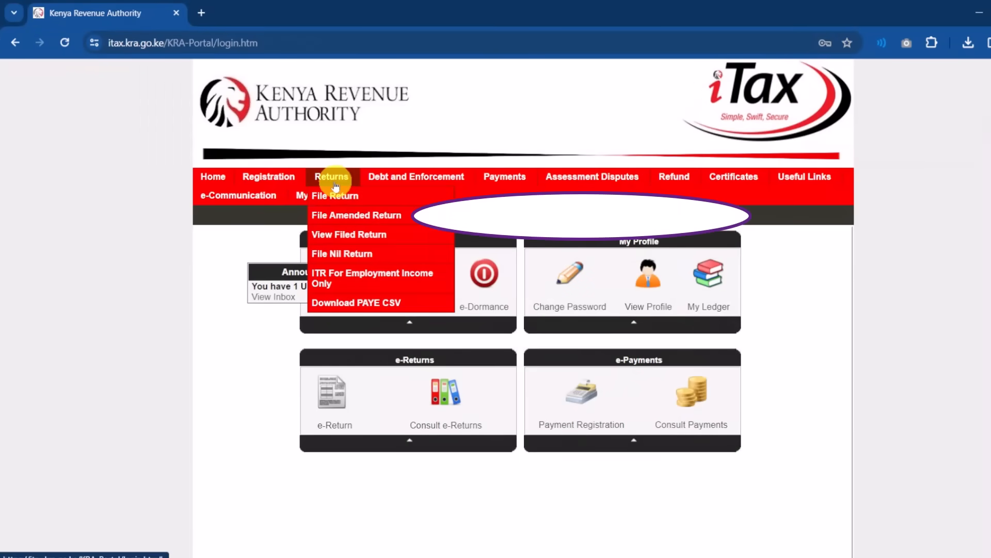
{"action": "left_click", "coordinate": [335, 197]}
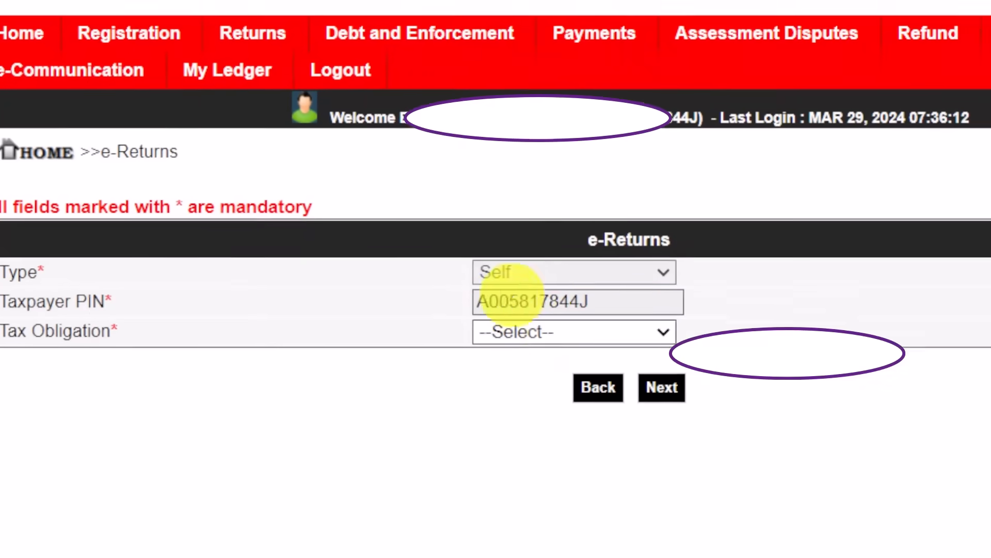
{"action": "left_click", "coordinate": [580, 325]}
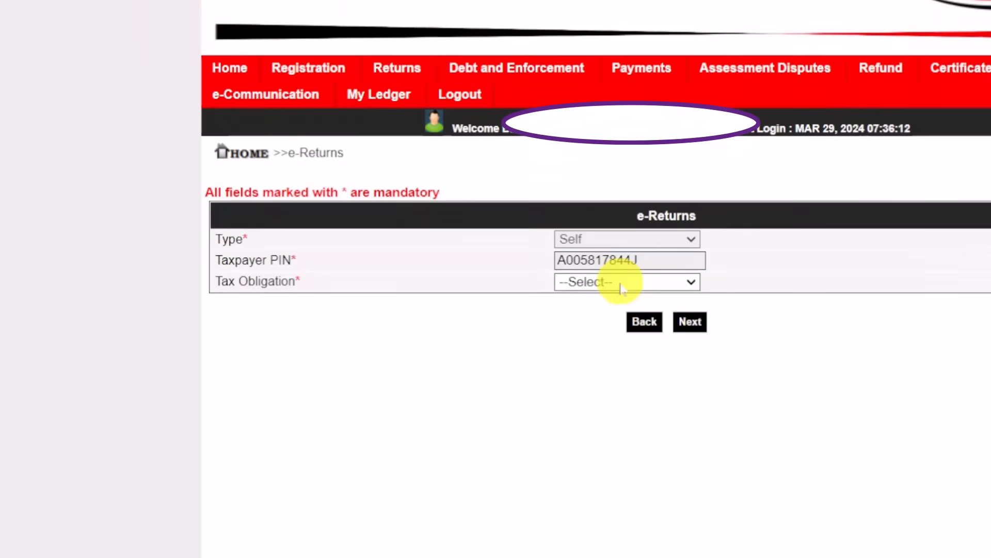
{"action": "left_click", "coordinate": [623, 288]}
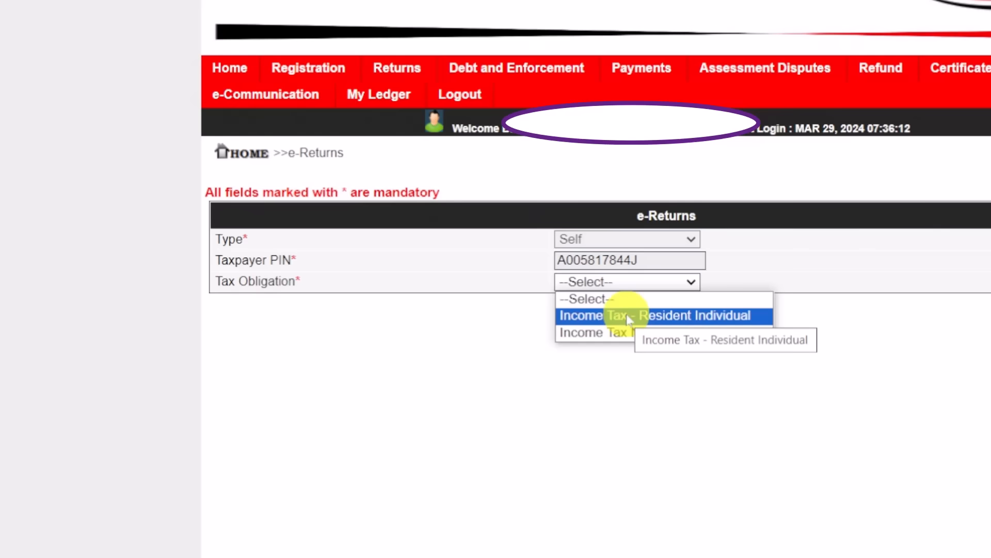
{"action": "left_click", "coordinate": [629, 316]}
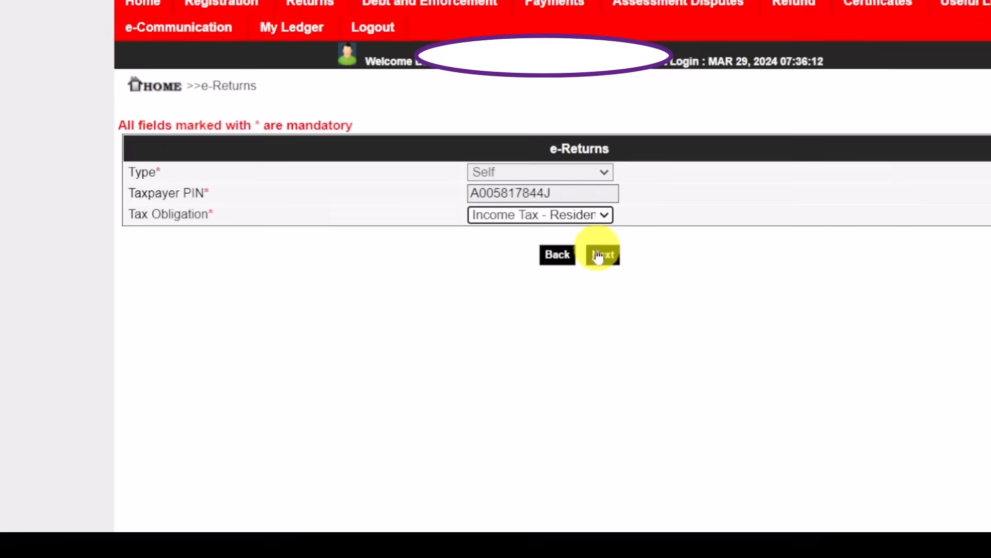
{"action": "left_click", "coordinate": [598, 255]}
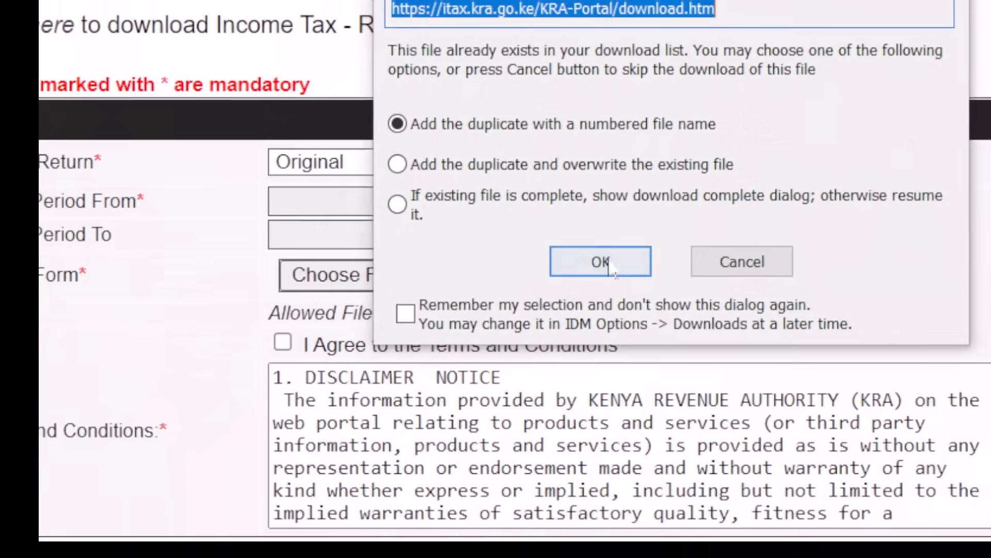
- Re-download the resident individual Excel return form and open it
{"action": "left_click", "coordinate": [631, 330]}
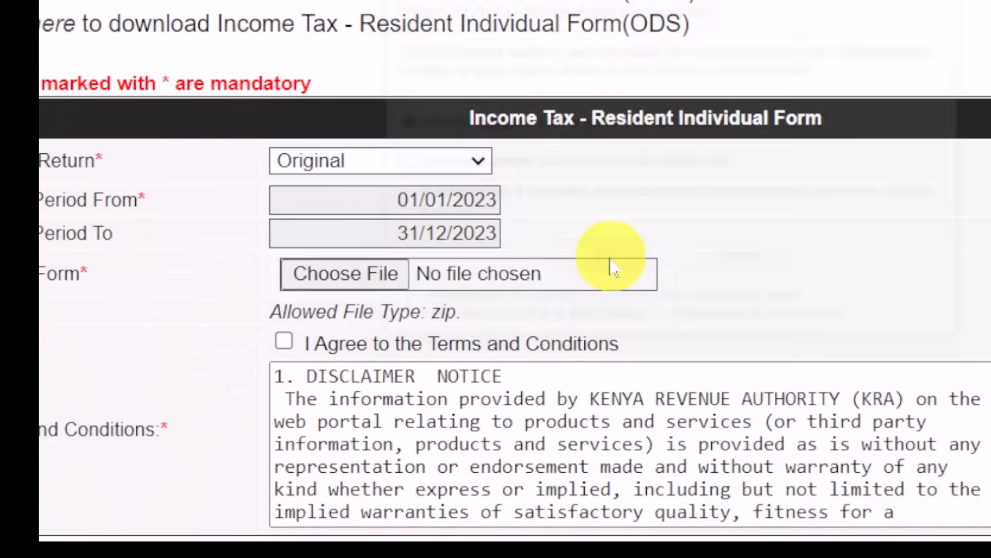
{"action": "left_click", "coordinate": [670, 289]}
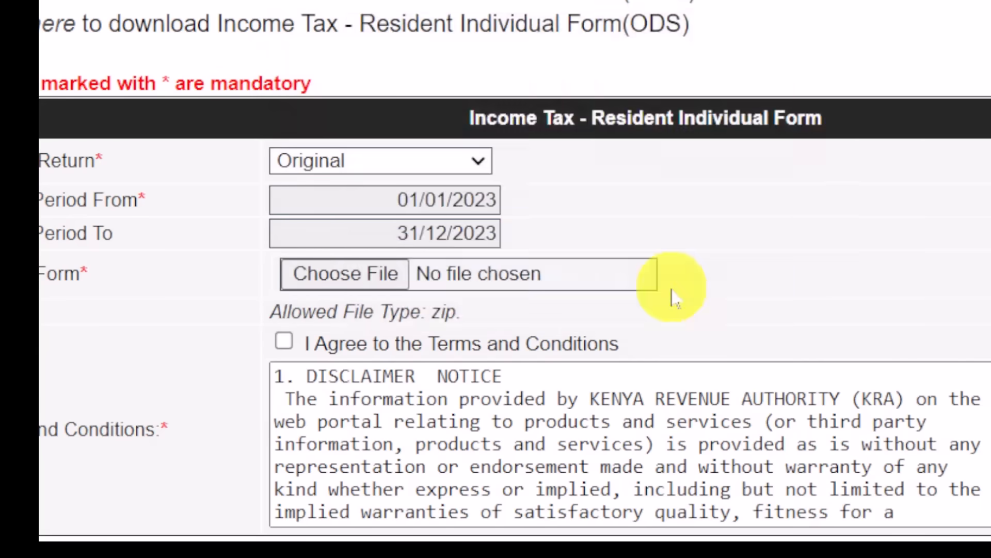
{"action": "left_click", "coordinate": [479, 256]}
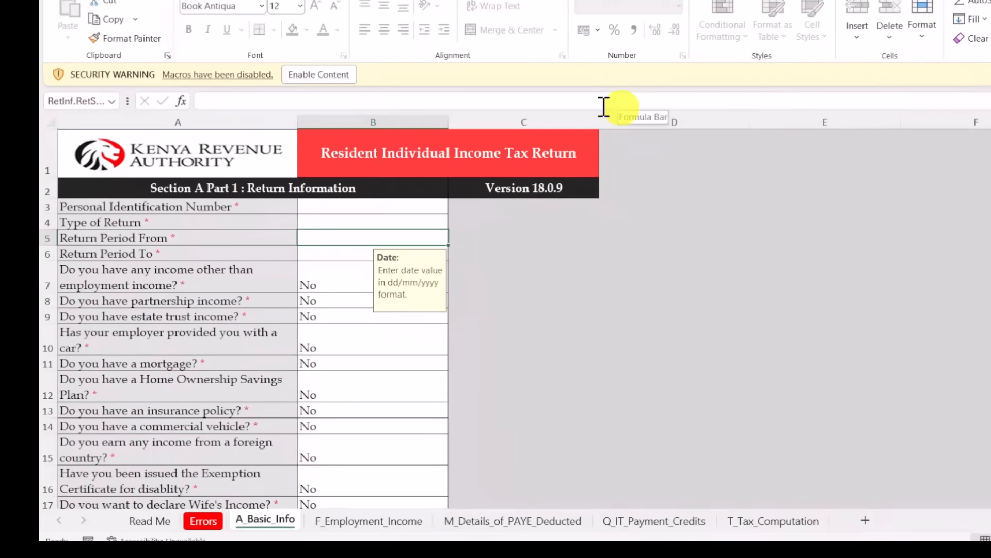
- Enable macros in the return workbook and acknowledge the 'DO NOT Cut and Paste' warning
{"action": "left_click", "coordinate": [306, 77]}
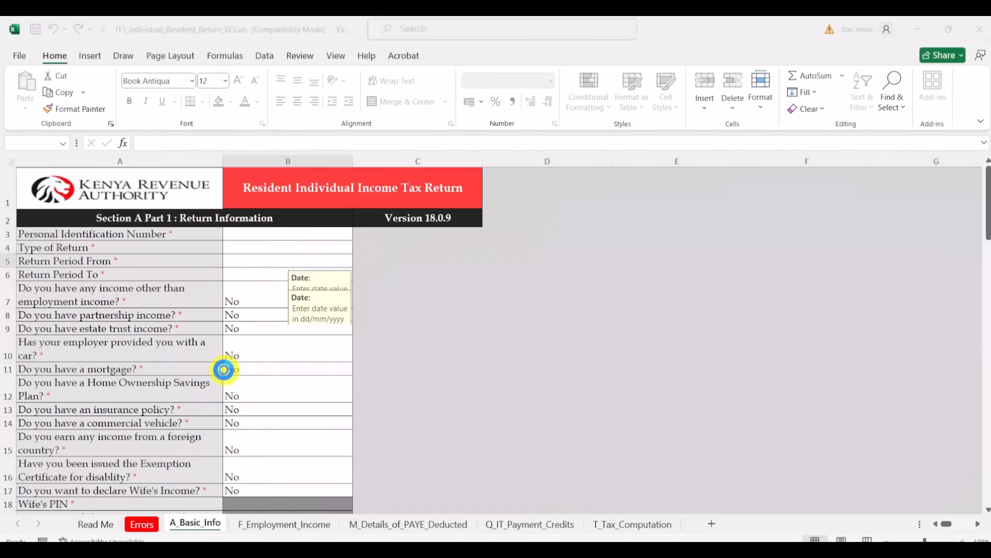
{"action": "left_click", "coordinate": [224, 369]}
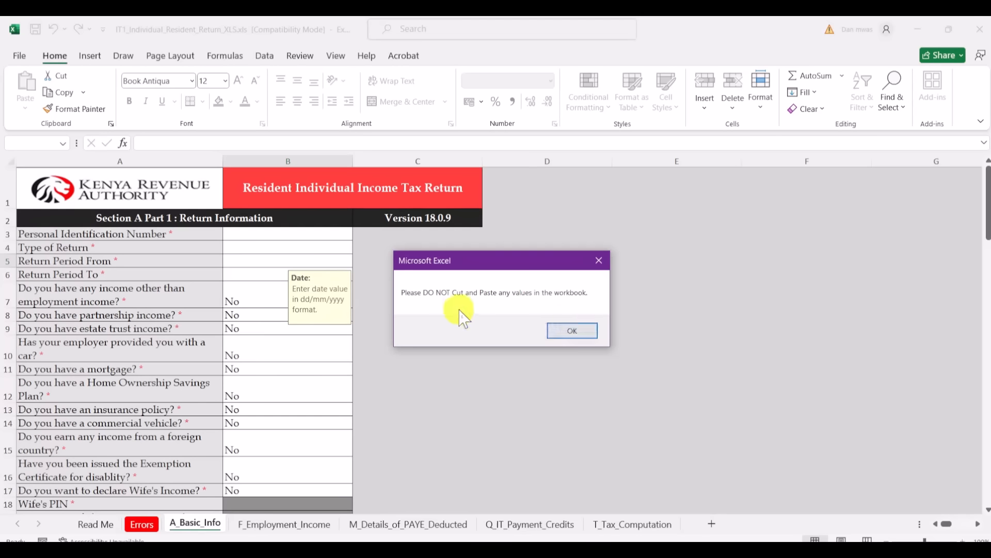
{"action": "left_click", "coordinate": [573, 333]}
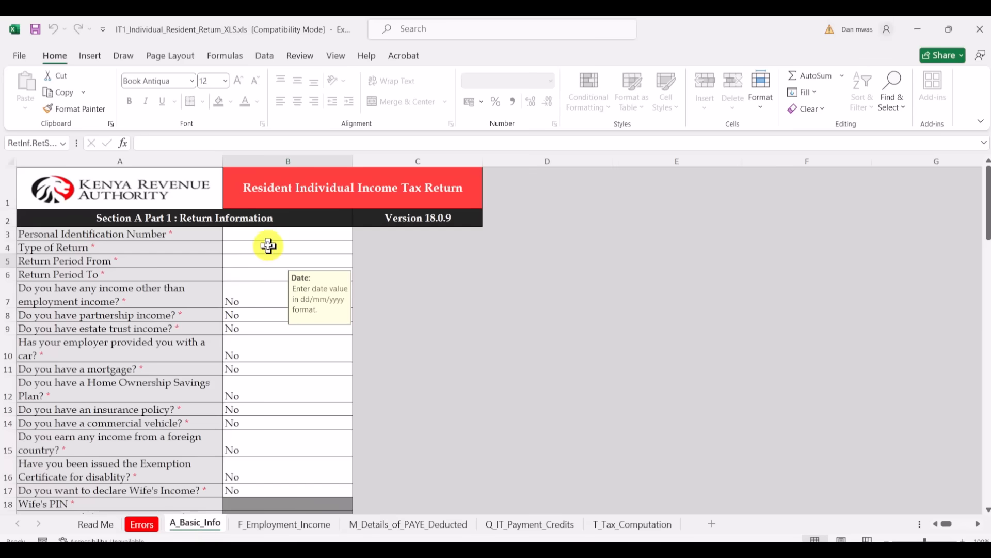
- Enter the taxpayer's PIN, choose Original as return type, and set Return Period From to 01/01/2023
{"action": "left_click", "coordinate": [288, 235]}
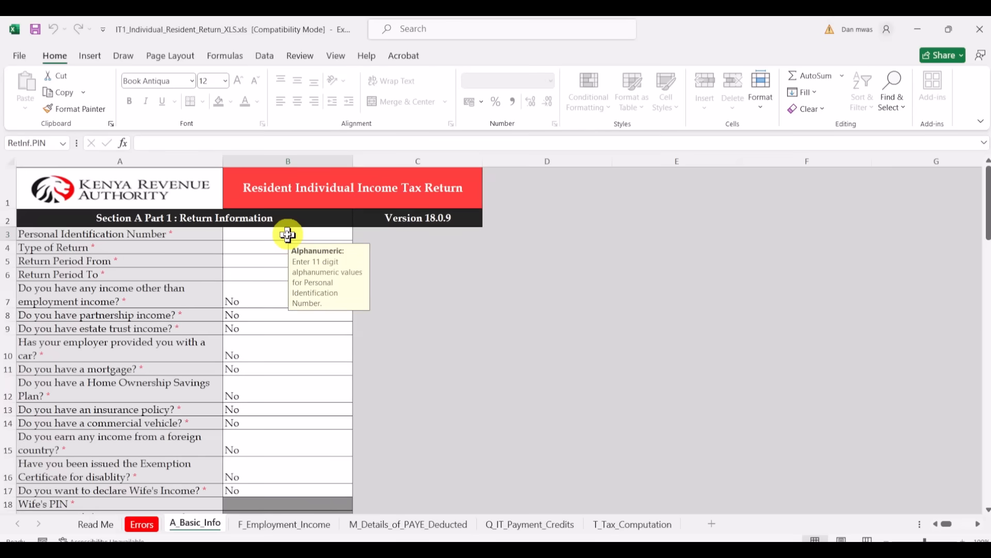
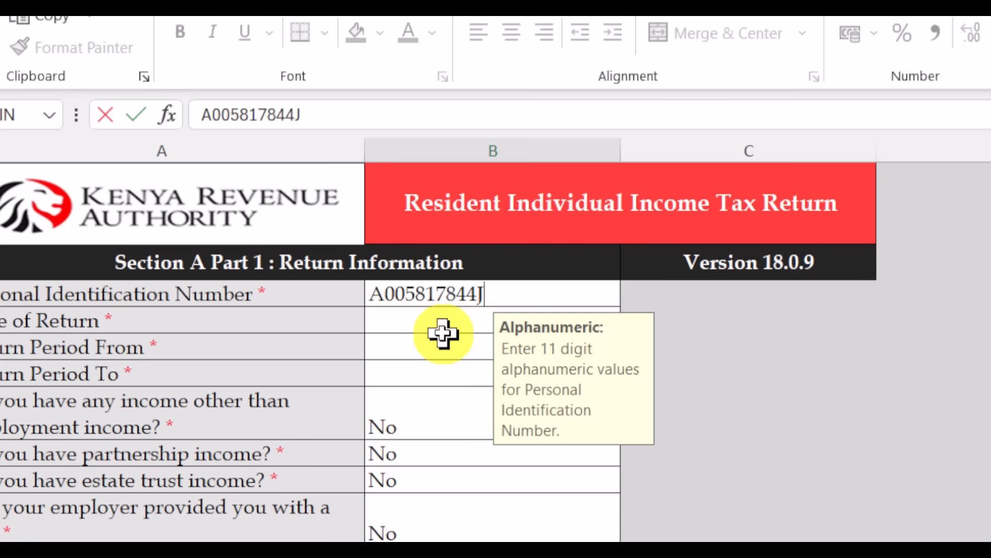
{"action": "left_click", "coordinate": [442, 333]}
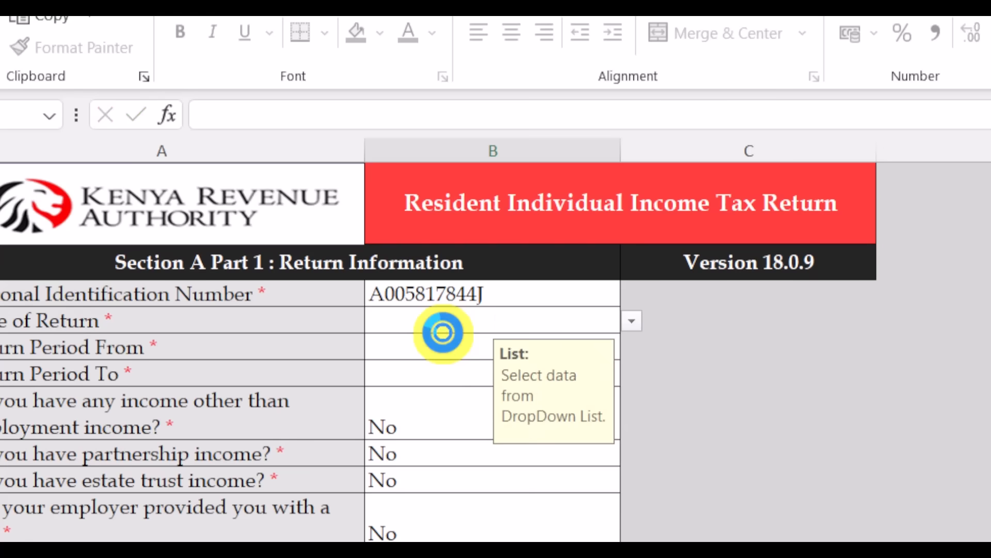
{"action": "left_click", "coordinate": [633, 321]}
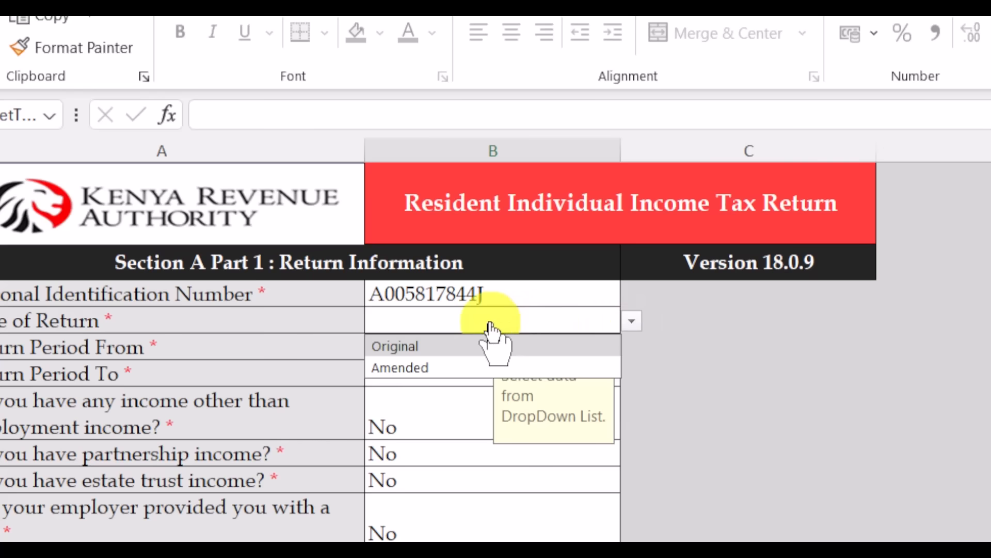
{"action": "left_click", "coordinate": [428, 344]}
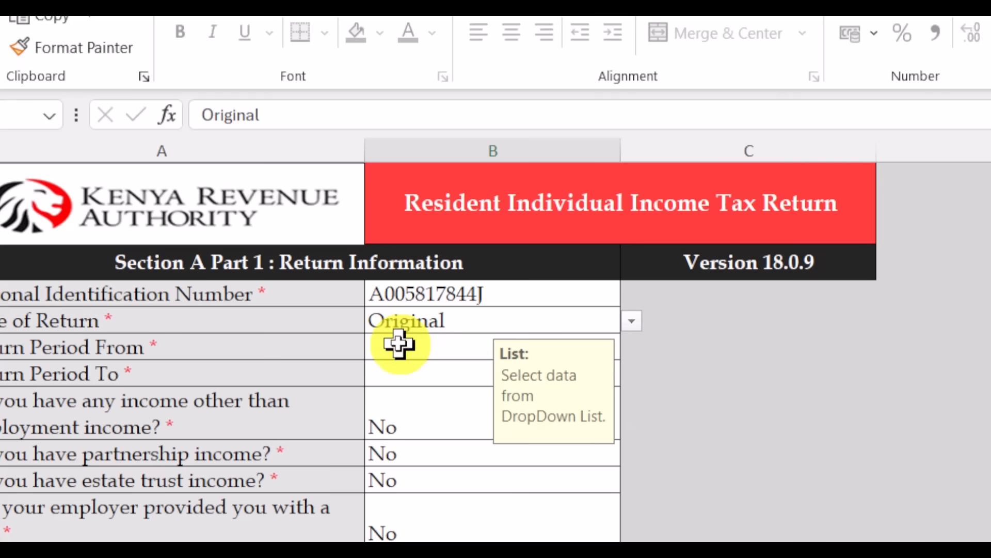
{"action": "left_click", "coordinate": [428, 351]}
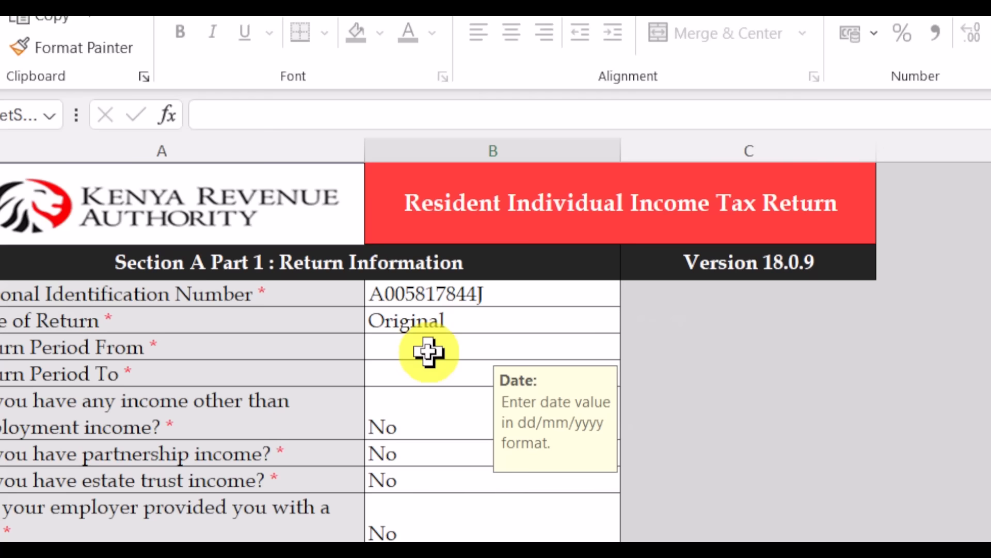
{"action": "type", "text": "0"}
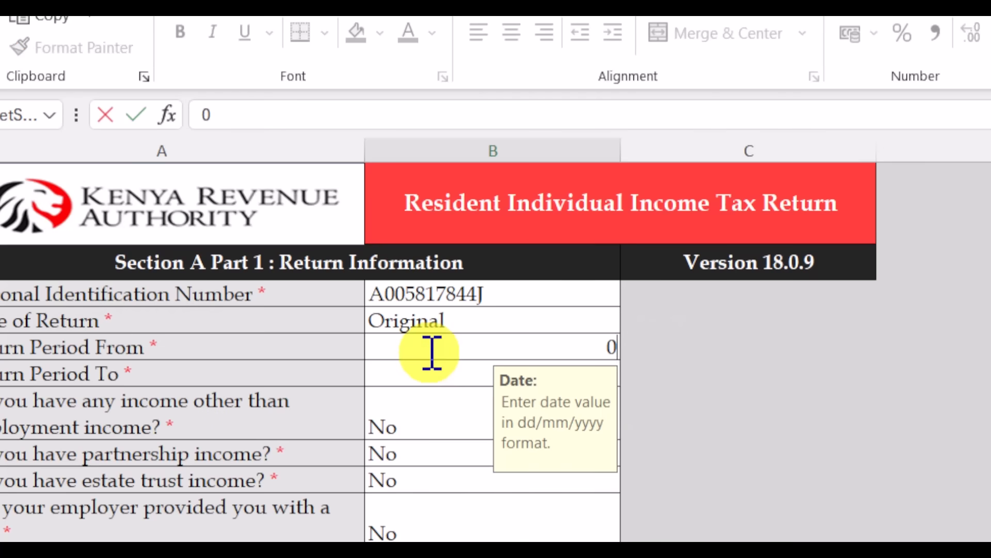
{"action": "type", "text": "1/01"}
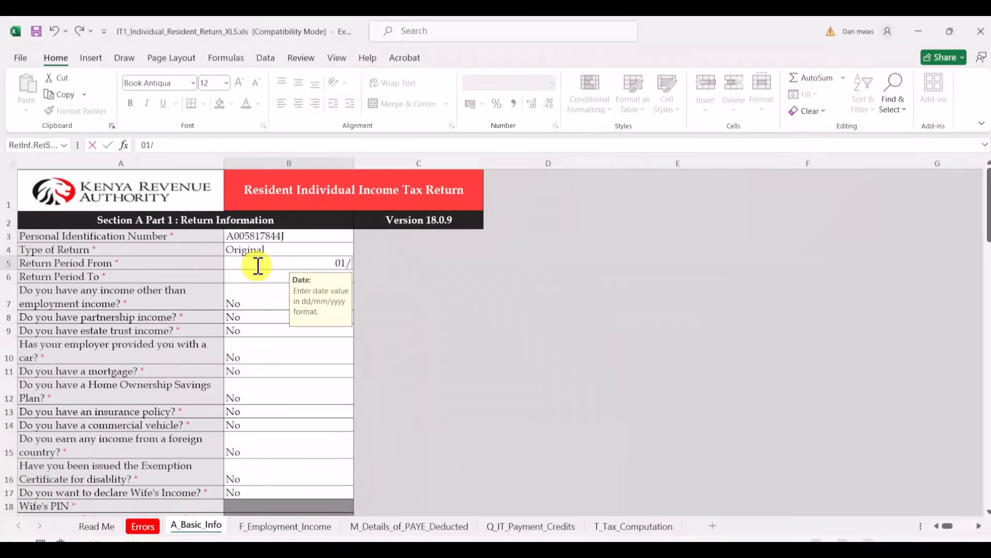
{"action": "type", "text": "/"}
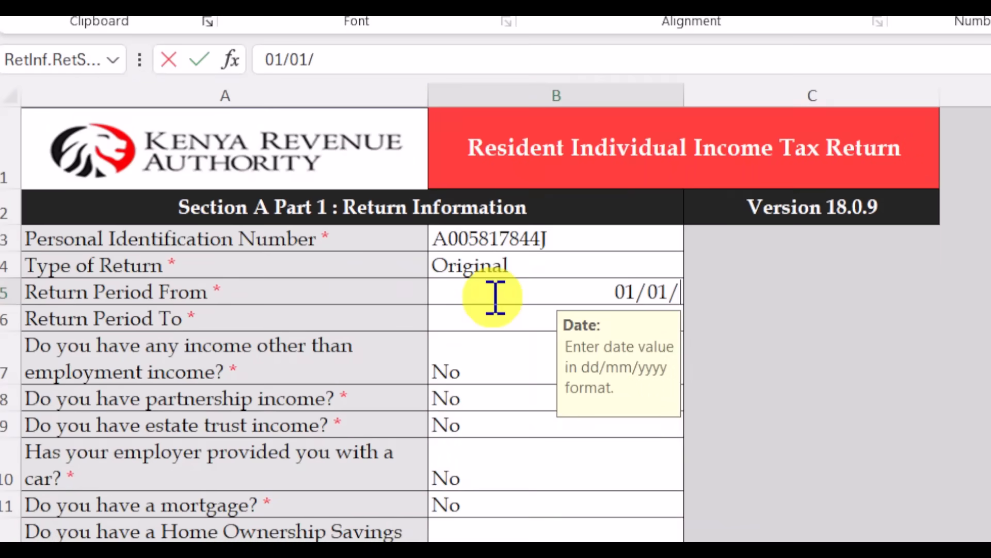
{"action": "type", "text": "2023"}
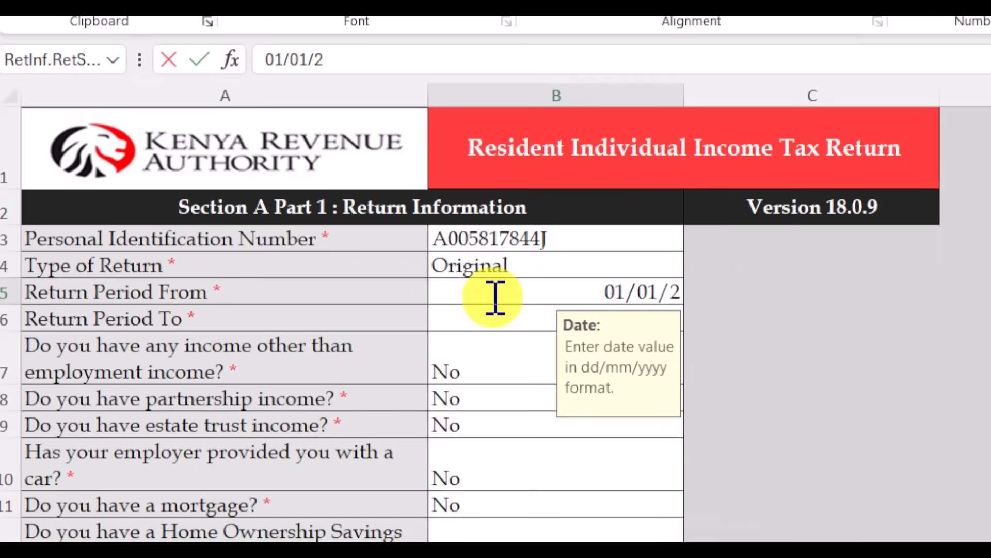
{"action": "left_click", "coordinate": [482, 326]}
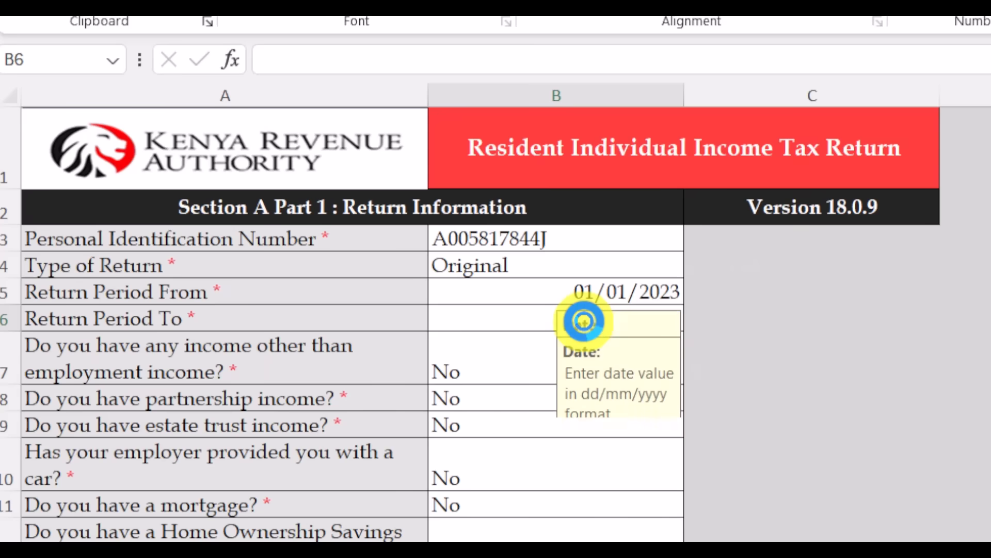
- Set Return Period To 31/12/2023, cancelling the Data Error caused by a mistyped date
{"action": "key", "text": "Up"}
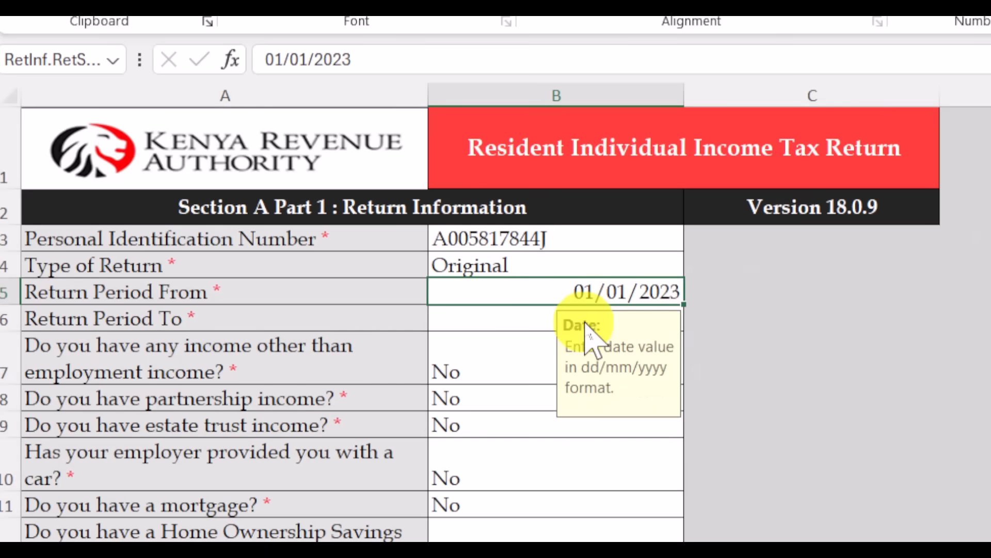
{"action": "left_click", "coordinate": [532, 319]}
{"action": "type", "text": "31/12/202"}
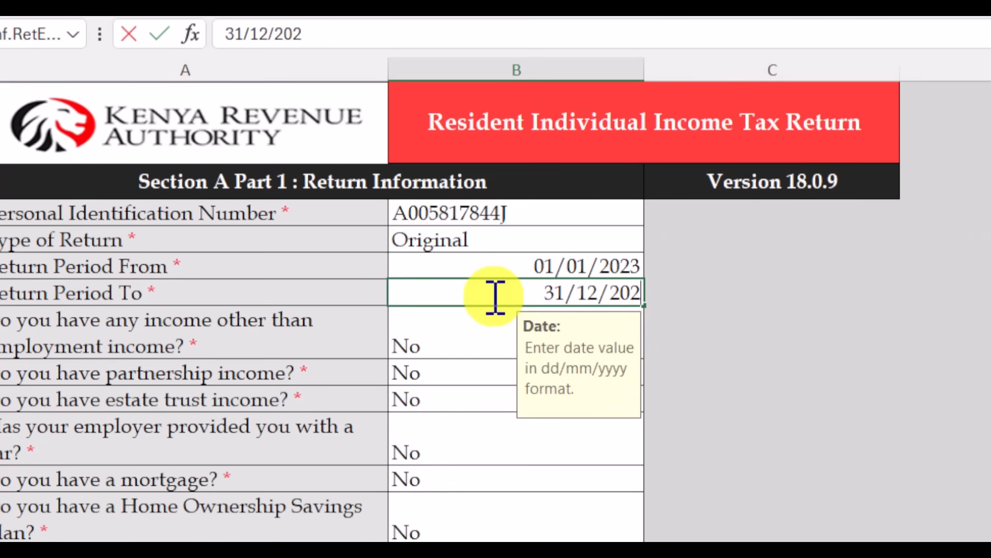
{"action": "type", "text": "3"}
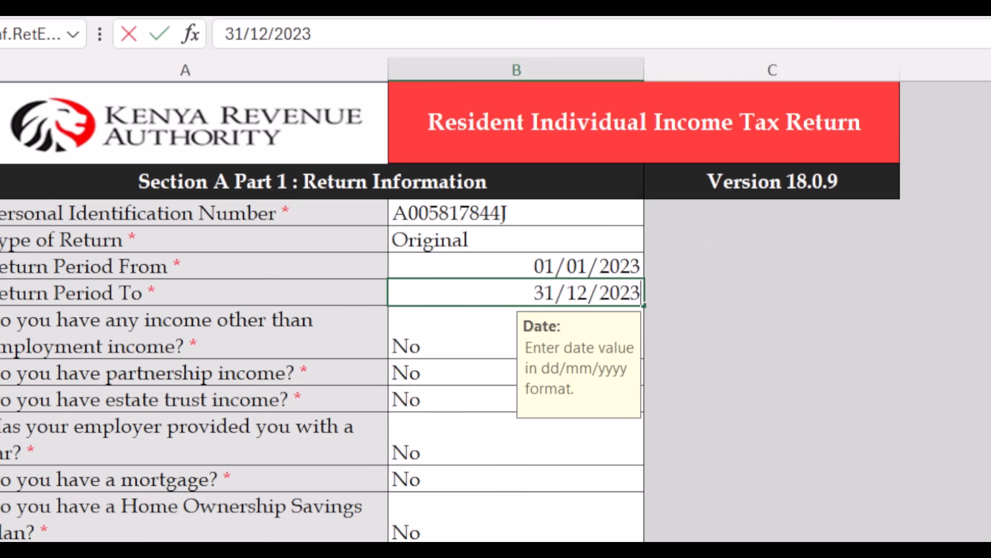
{"action": "type", "text": "1"}
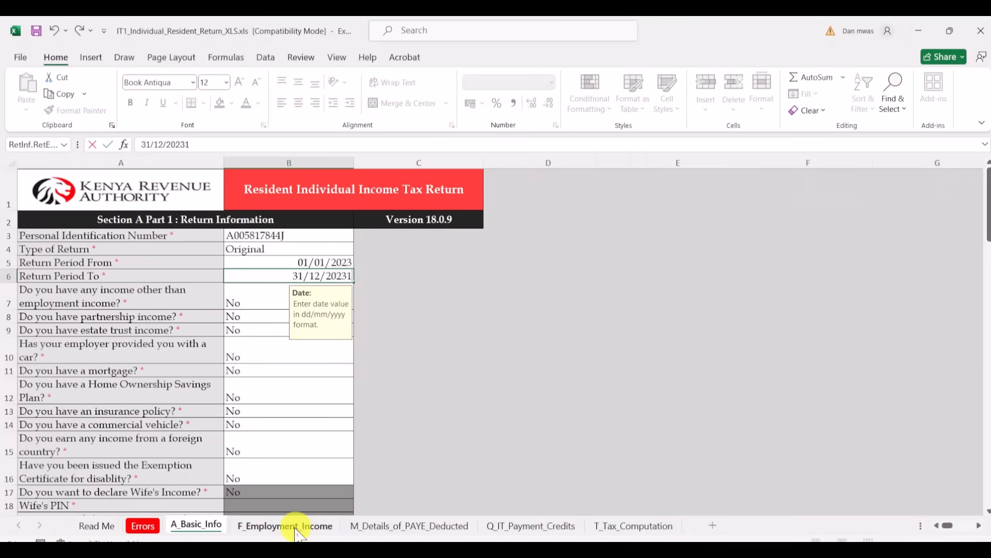
{"action": "left_click", "coordinate": [297, 532]}
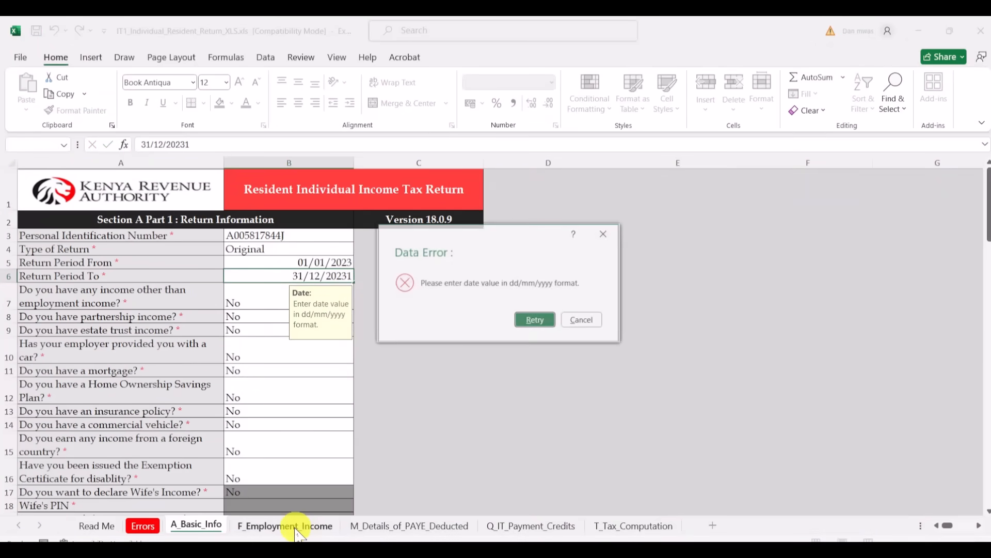
{"action": "left_click", "coordinate": [578, 319]}
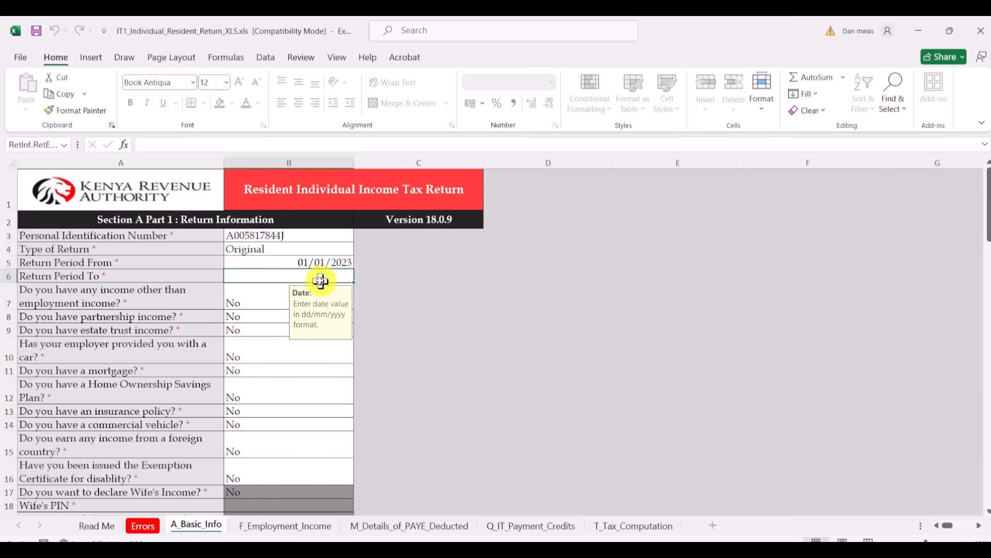
{"action": "type", "text": "3"}
{"action": "type", "text": "1"}
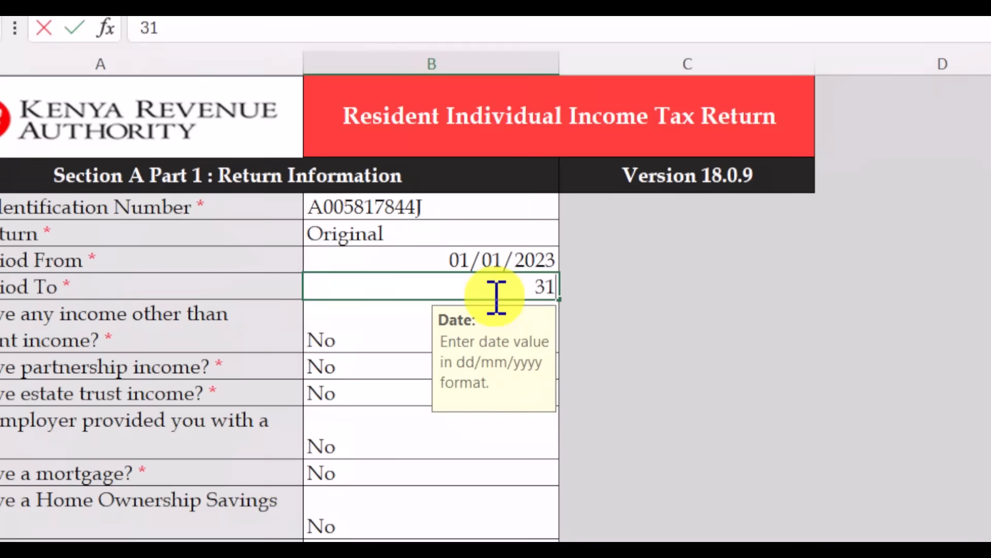
{"action": "type", "text": "/12"}
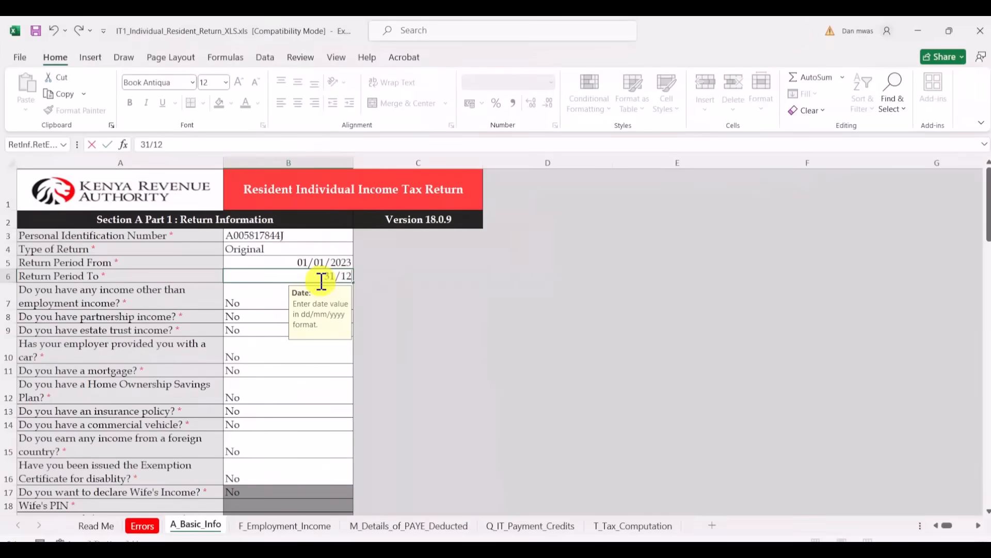
{"action": "type", "text": "/2023"}
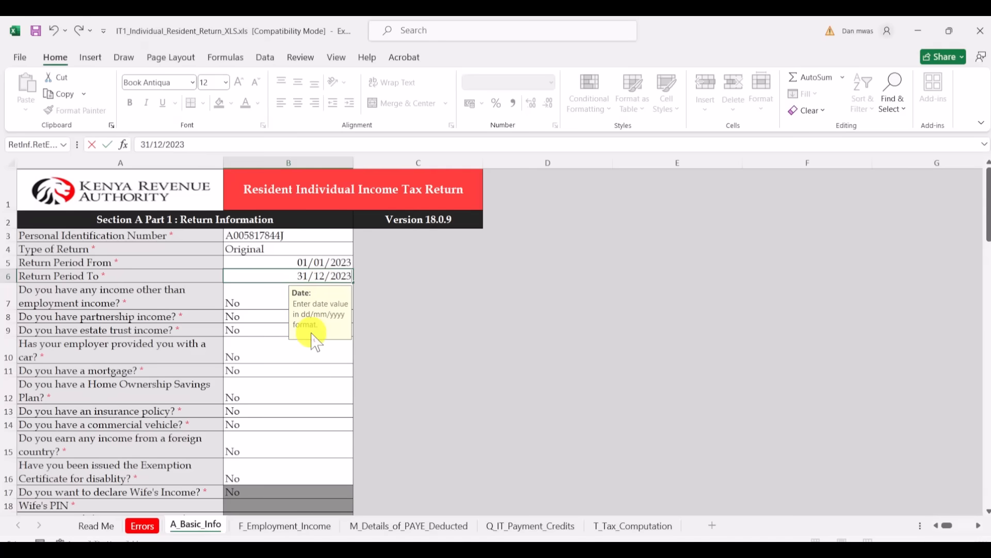
{"action": "left_click", "coordinate": [312, 374]}
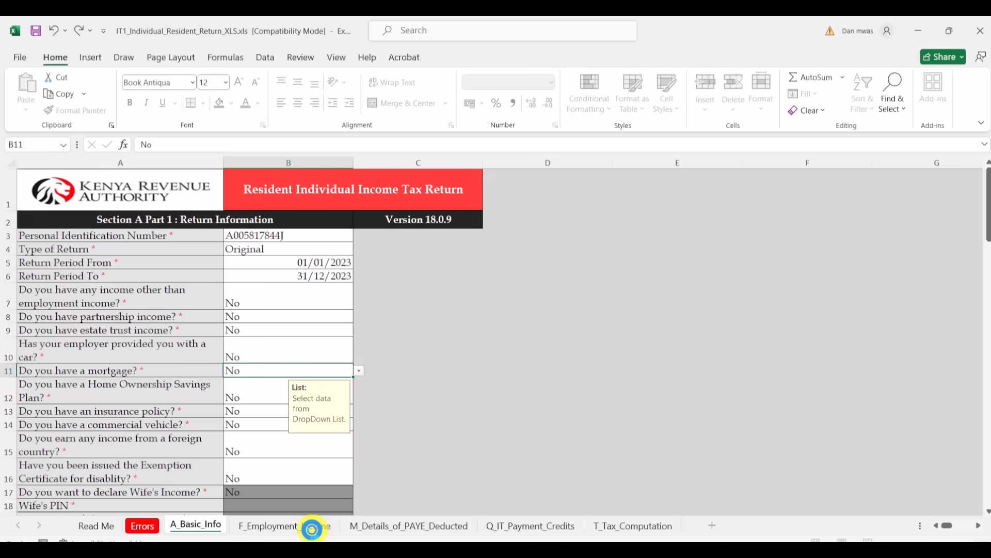
- Go to the F_Employment_Income sheet, dismiss the tip, and select the first PIN of Employer cell
{"action": "left_click", "coordinate": [312, 530]}
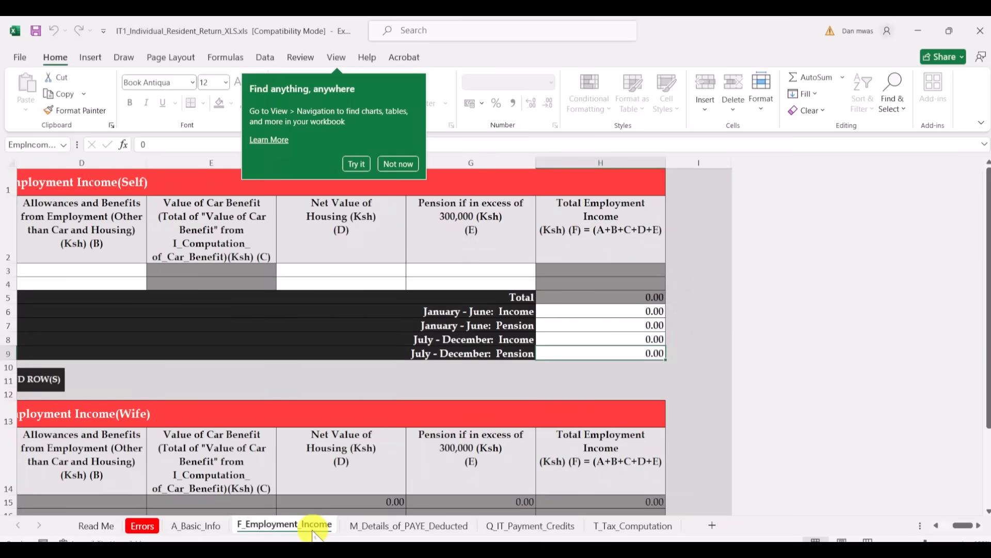
{"action": "left_click", "coordinate": [399, 165]}
{"action": "scroll", "coordinate": [394, 159], "scroll_direction": "left", "scroll_amount": 3}
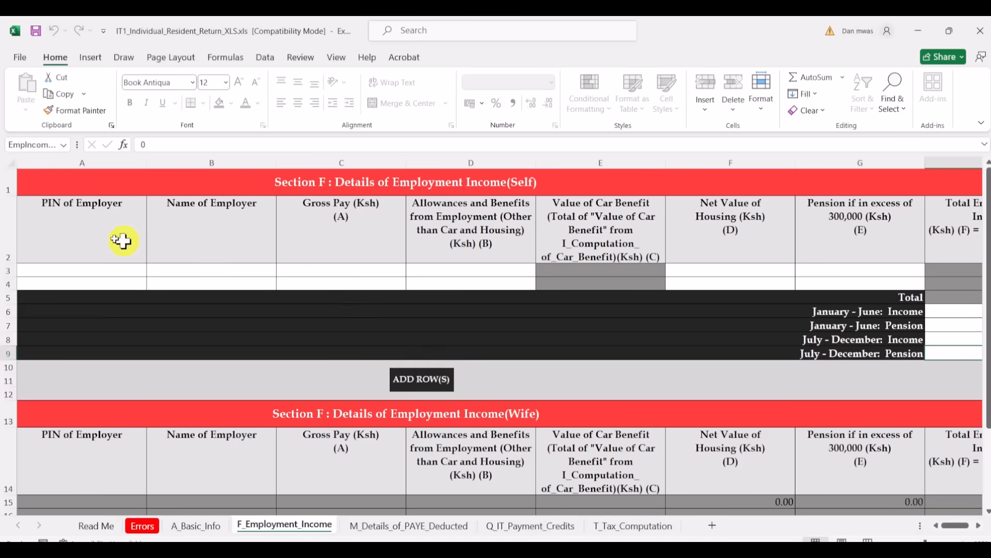
{"action": "left_click", "coordinate": [76, 266]}
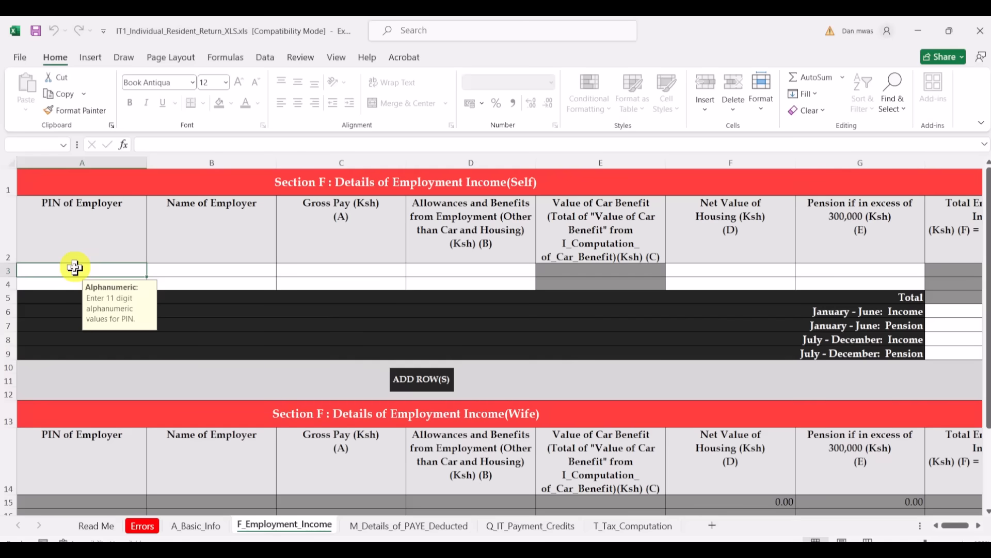
- Referring to the P9, enter the employer's PIN and TEACHERS SERVICE COMMISSION in the first employer row
{"action": "mouse_move", "coordinate": [491, 553]}
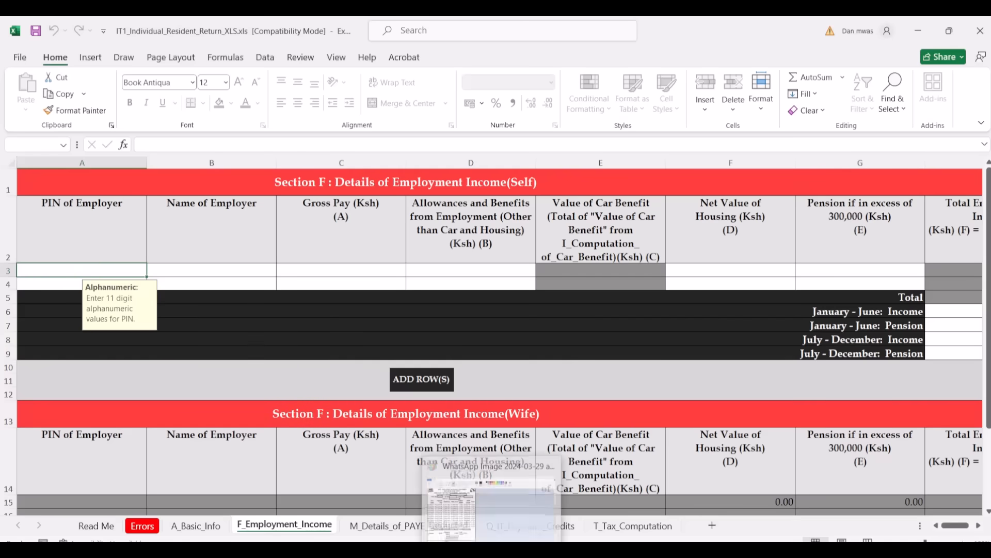
{"action": "left_click", "coordinate": [490, 498]}
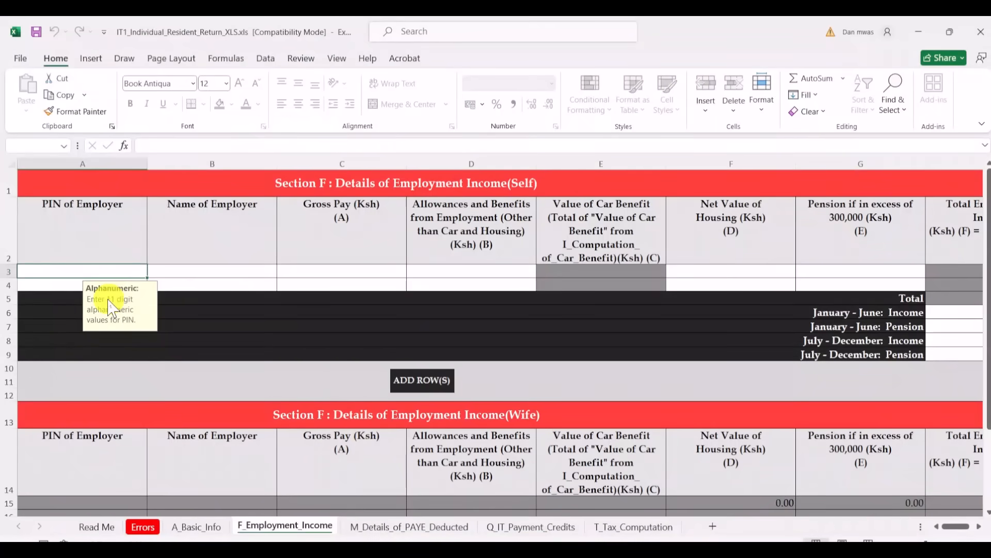
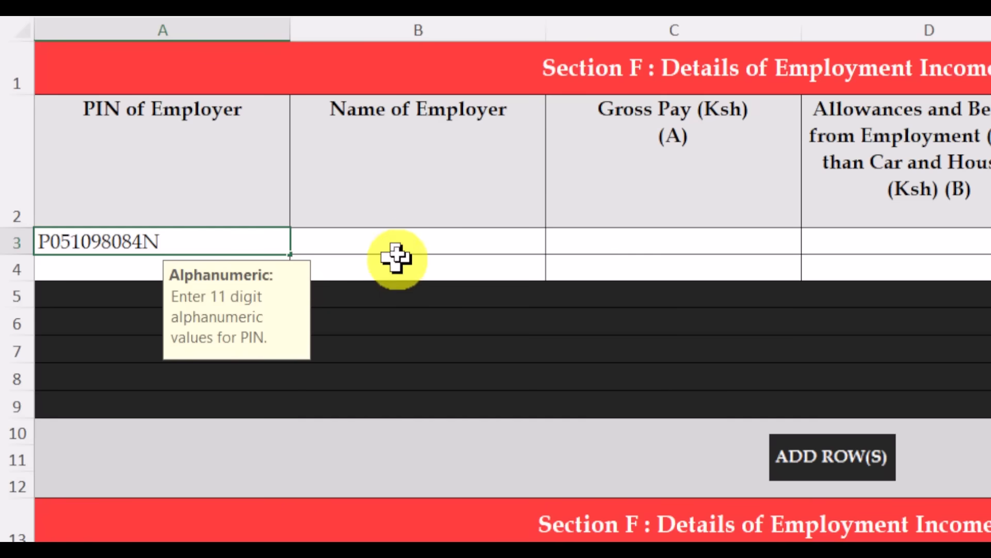
{"action": "left_click", "coordinate": [416, 242]}
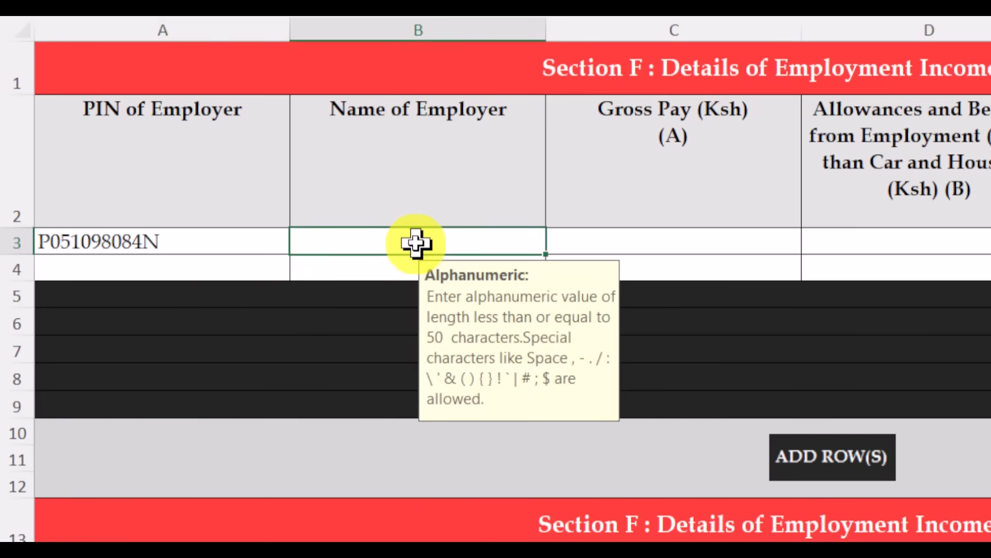
{"action": "type", "text": "TEACHERS"}
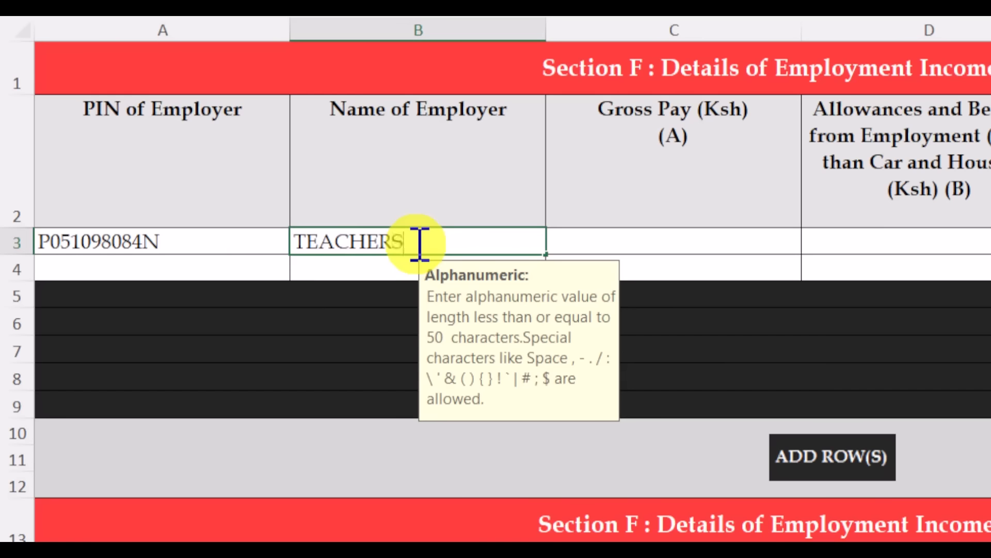
{"action": "type", "text": " SERVICE "}
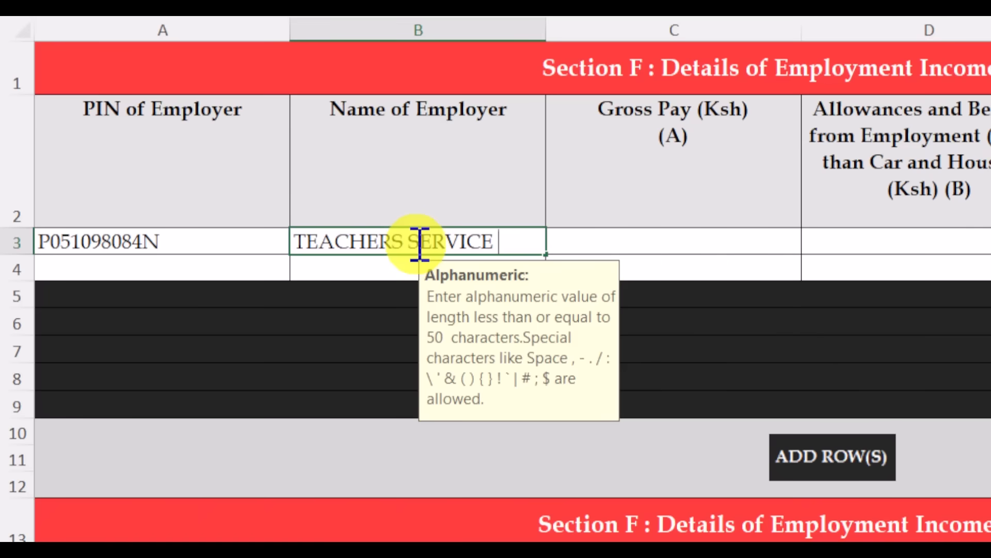
{"action": "type", "text": "COMMISSIO"}
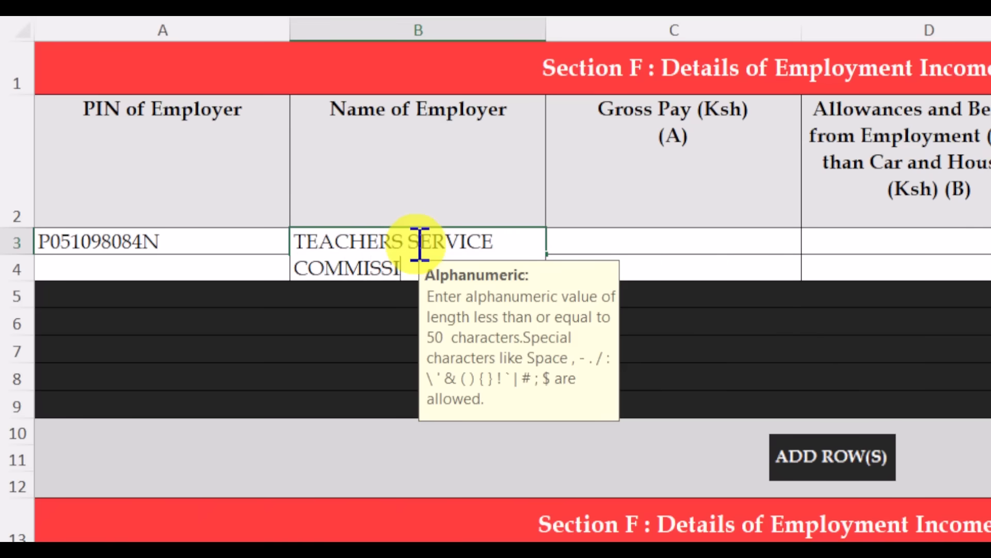
{"action": "left_click", "coordinate": [584, 248]}
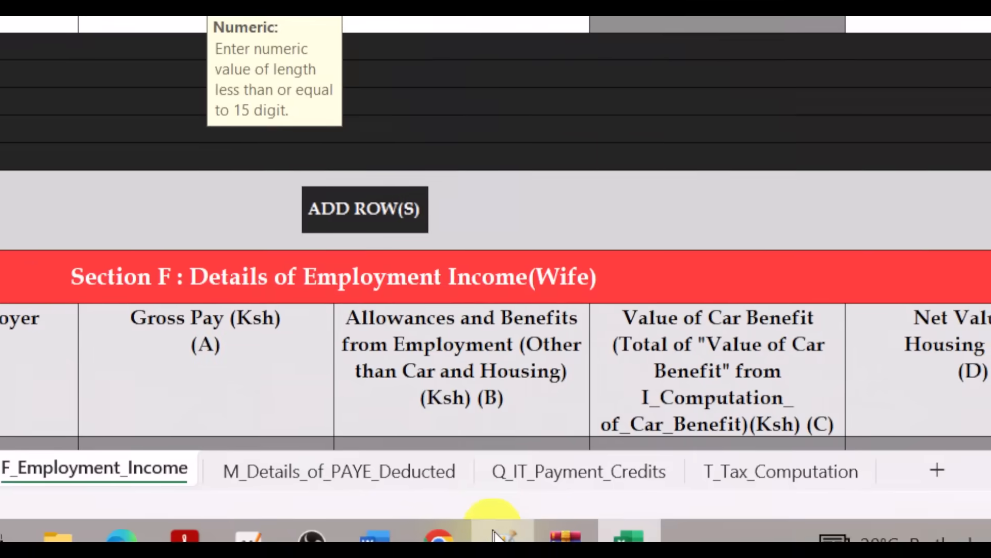
{"action": "left_click", "coordinate": [498, 537]}
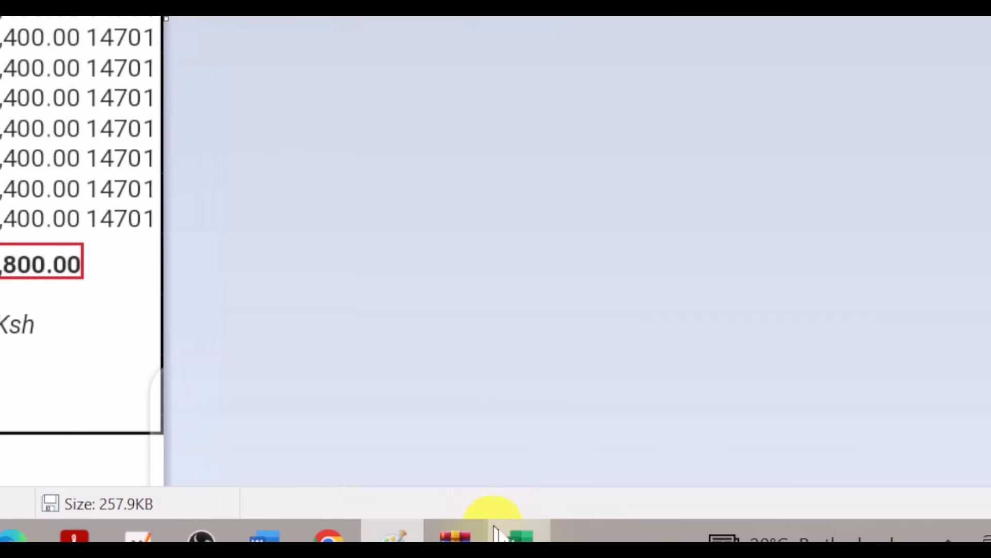
{"action": "left_click", "coordinate": [494, 535]}
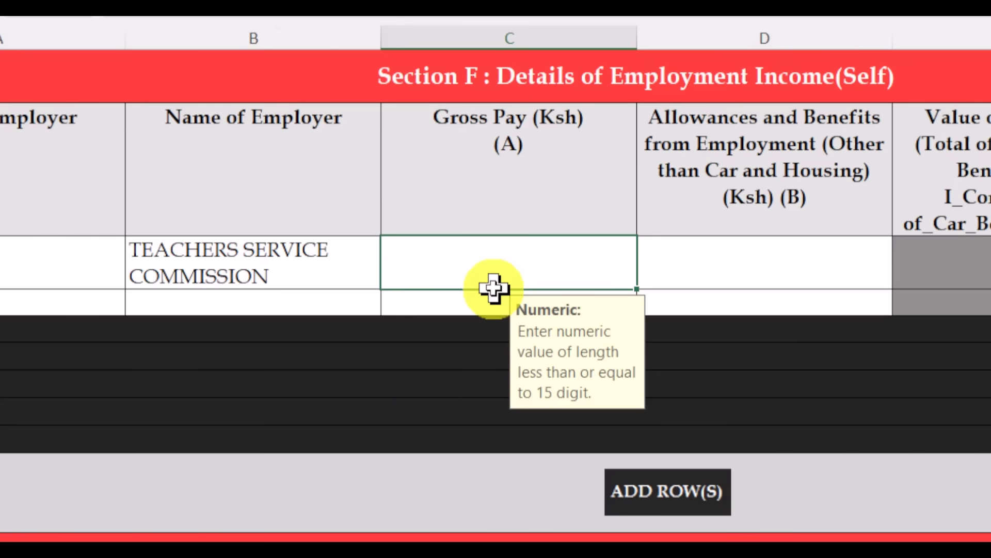
- Enter Gross Pay 785,034 with 0 for allowances, housing and pension excess in the first row
{"action": "type", "text": "785"}
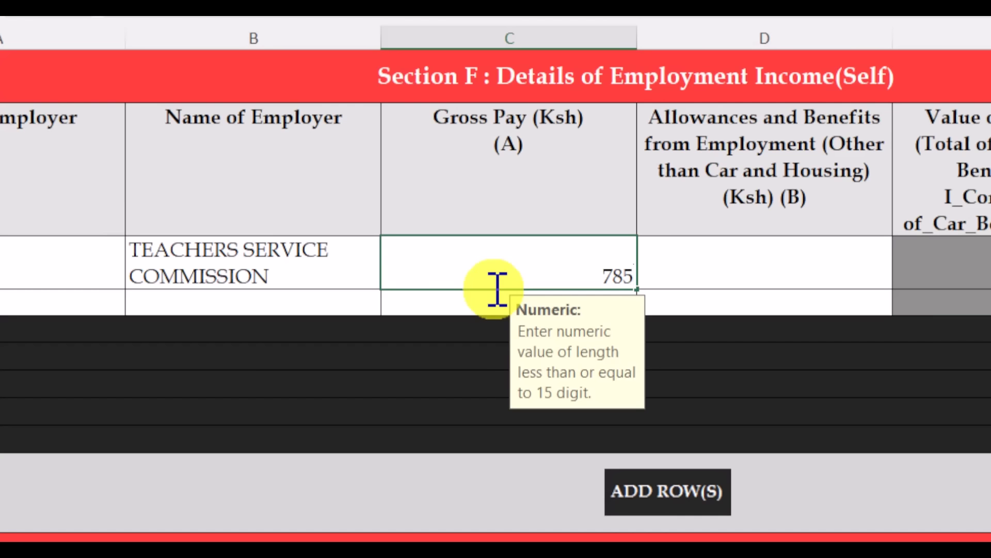
{"action": "type", "text": "034"}
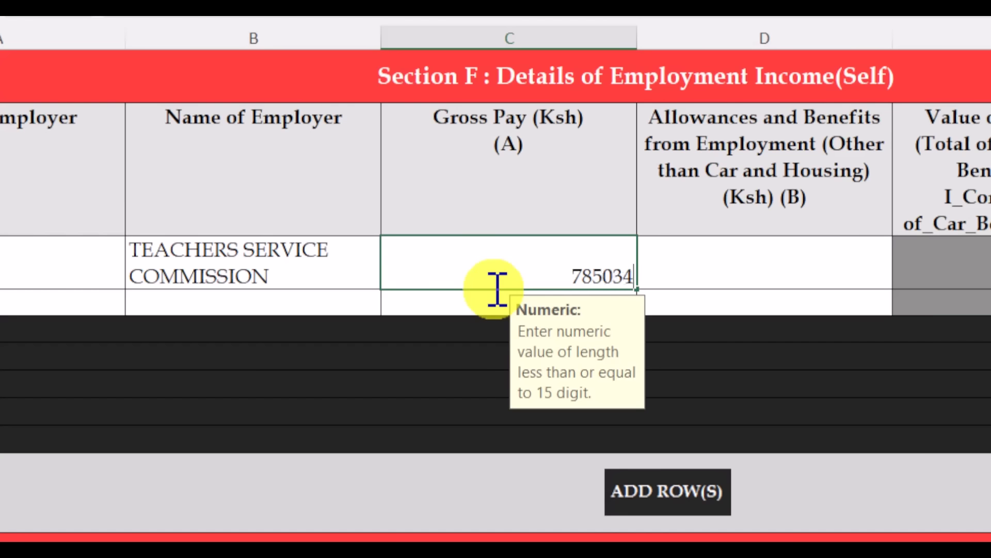
{"action": "left_click", "coordinate": [727, 277]}
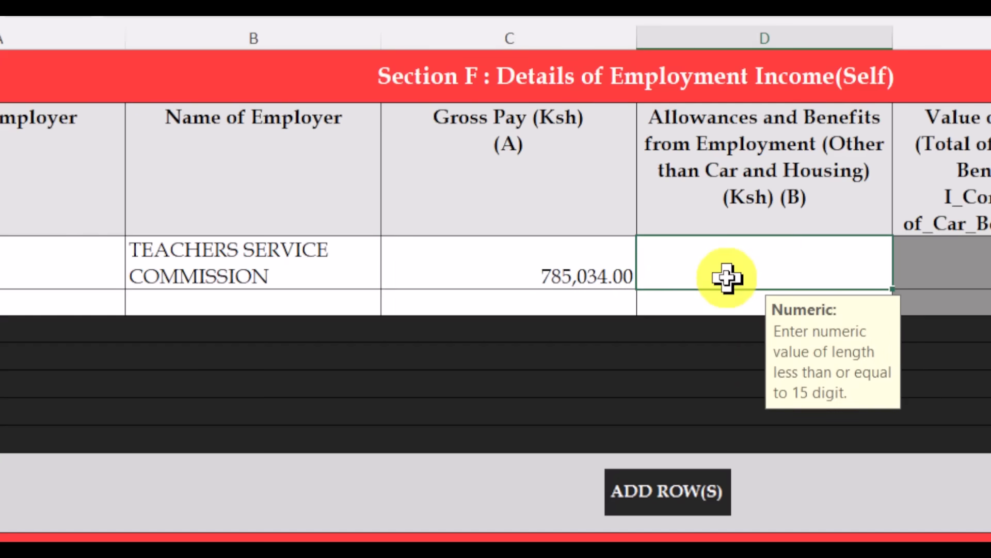
{"action": "type", "text": "0"}
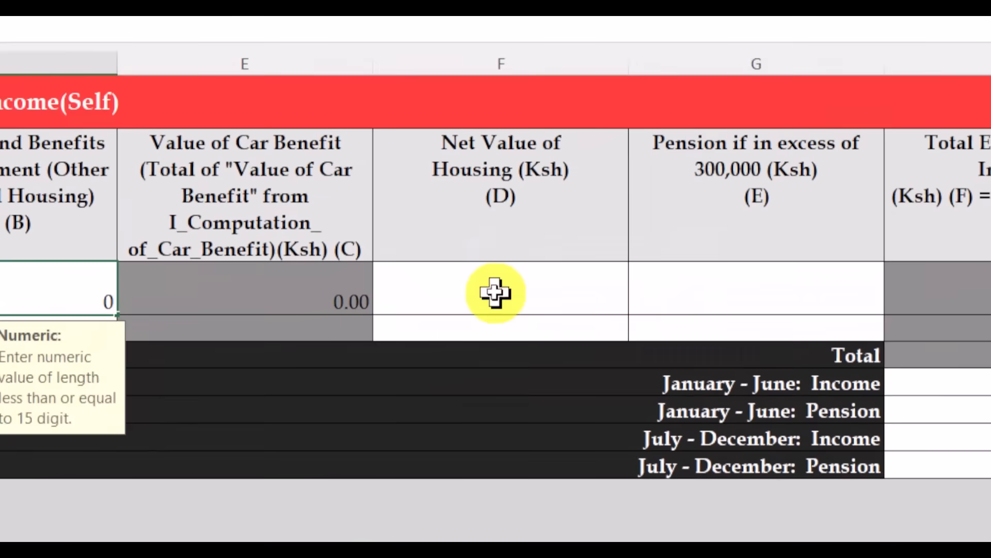
{"action": "left_click", "coordinate": [495, 291]}
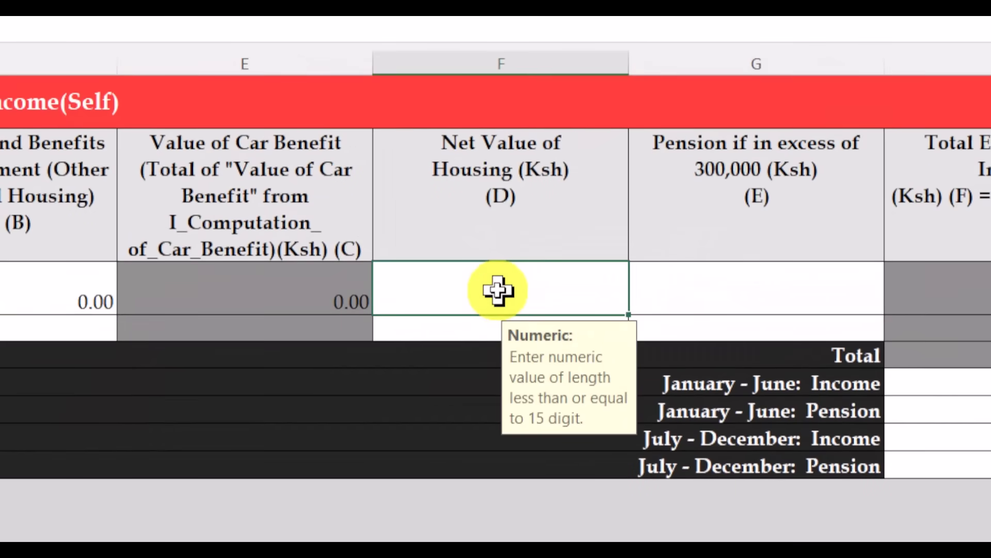
{"action": "type", "text": "0"}
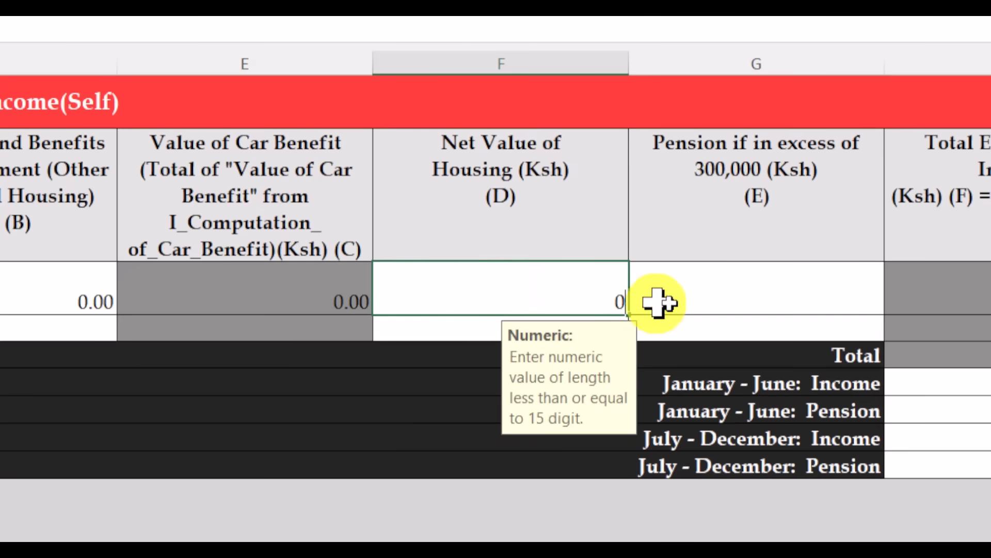
{"action": "left_click", "coordinate": [698, 293]}
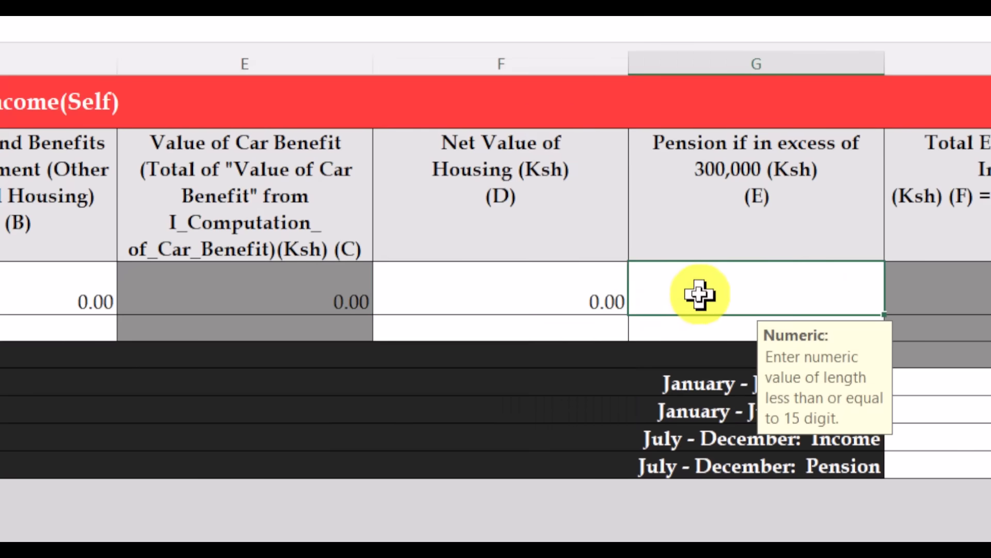
{"action": "type", "text": "0"}
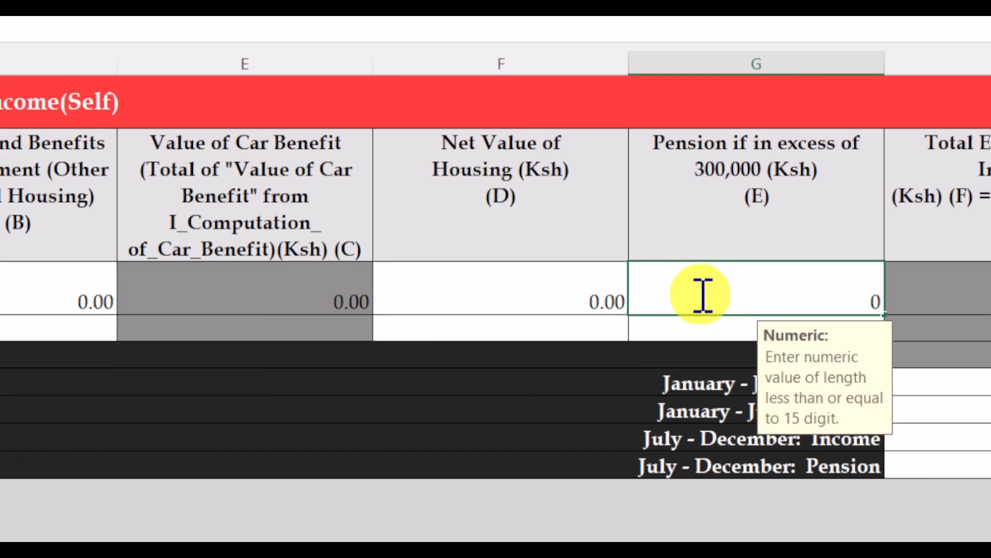
{"action": "key", "text": "Tab"}
{"action": "key", "text": "Tab"}
{"action": "key", "text": "Tab"}
{"action": "key", "text": "Tab"}
{"action": "key", "text": "Tab"}
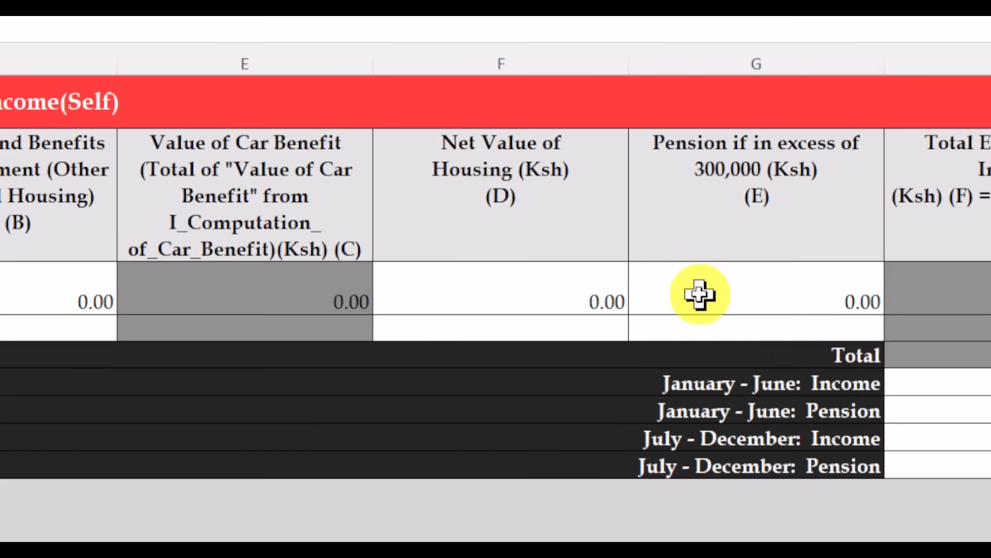
{"action": "key", "text": "Tab"}
{"action": "key", "text": "Tab"}
{"action": "key", "text": "Tab"}
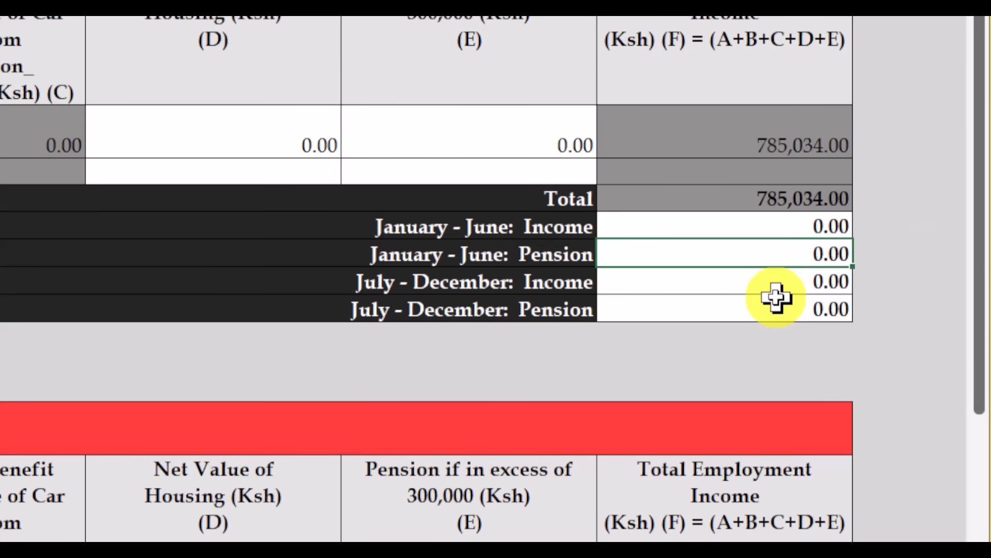
- Put a provisional 1 in the January–June Pension cell and bring up the P9 image in Paint
{"action": "type", "text": "1"}
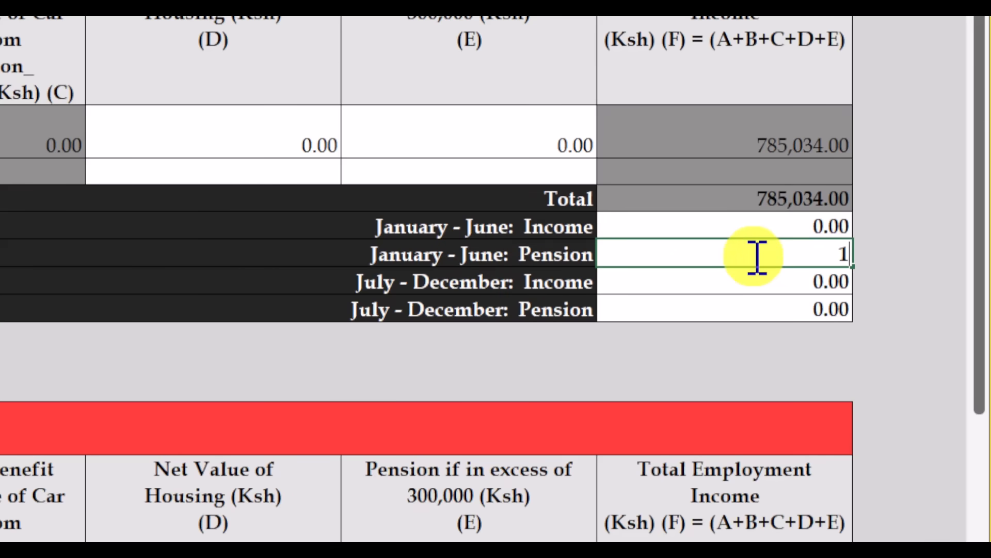
{"action": "key", "text": "BackSpace"}
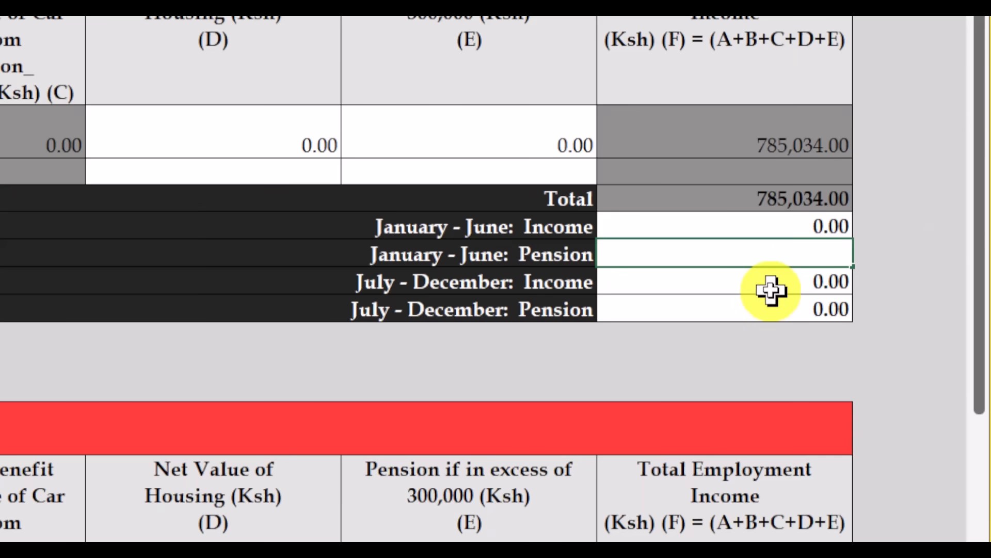
{"action": "type", "text": "1"}
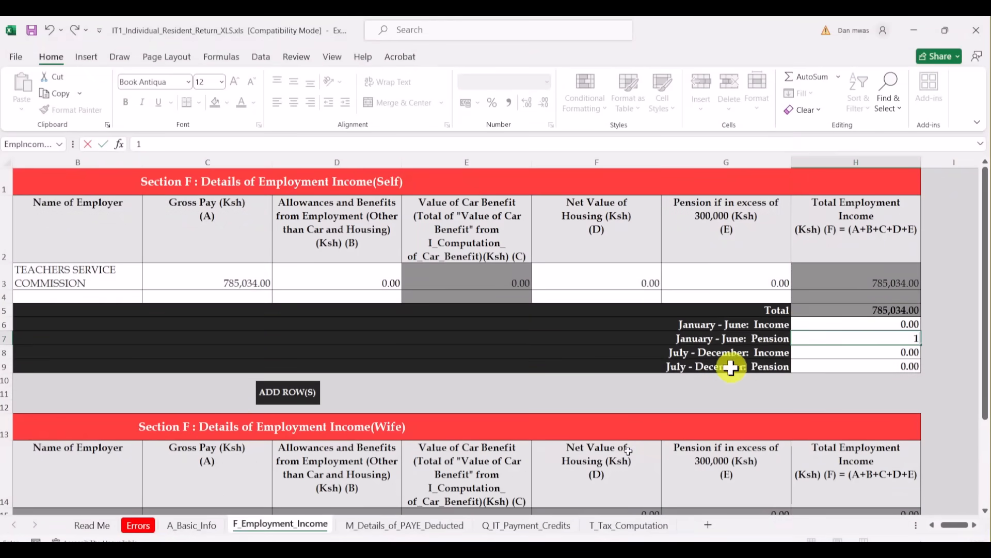
{"action": "left_click", "coordinate": [500, 548]}
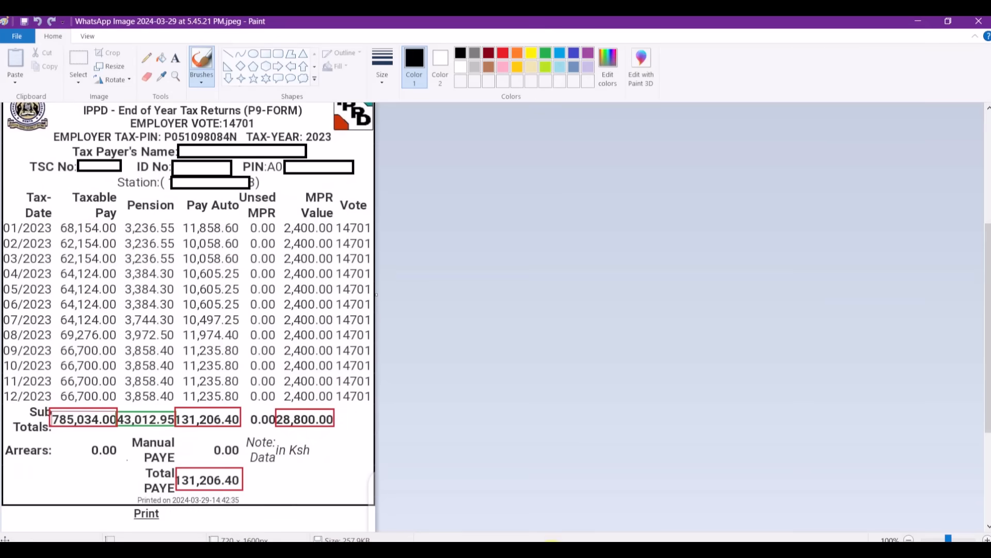
- Enter 378,924.00 as January–June Income in the employment income summary
{"action": "left_click", "coordinate": [553, 553]}
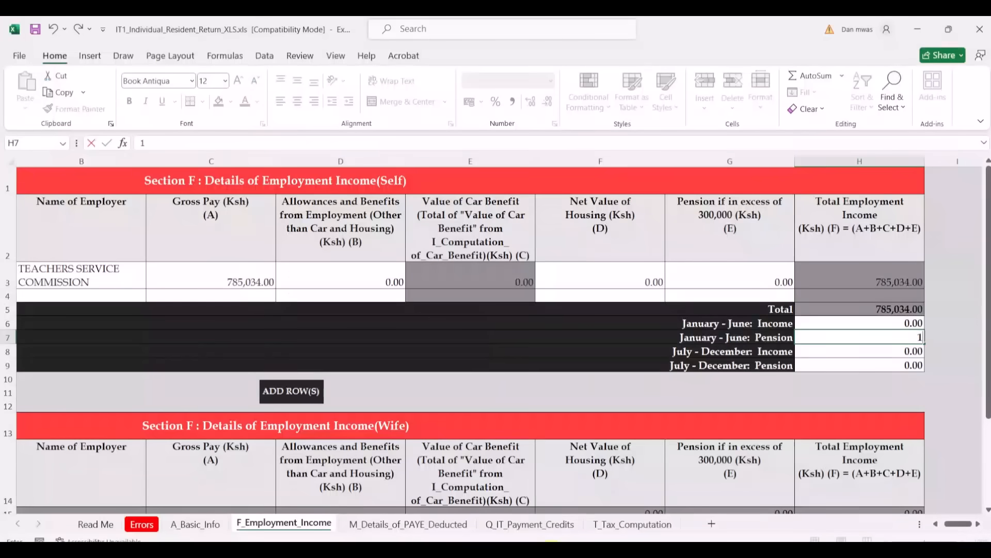
{"action": "type", "text": "1"}
{"action": "left_click", "coordinate": [834, 323]}
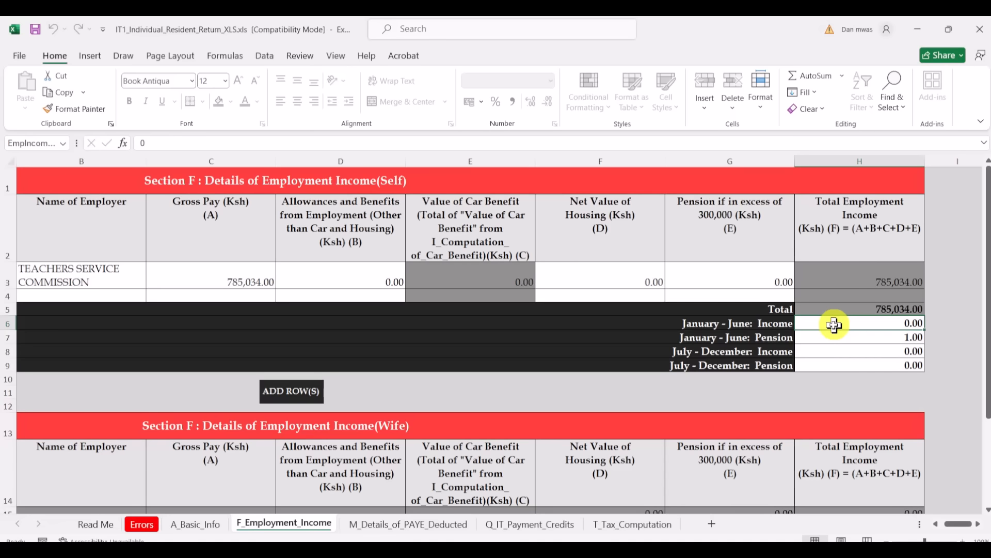
{"action": "type", "text": "378924"}
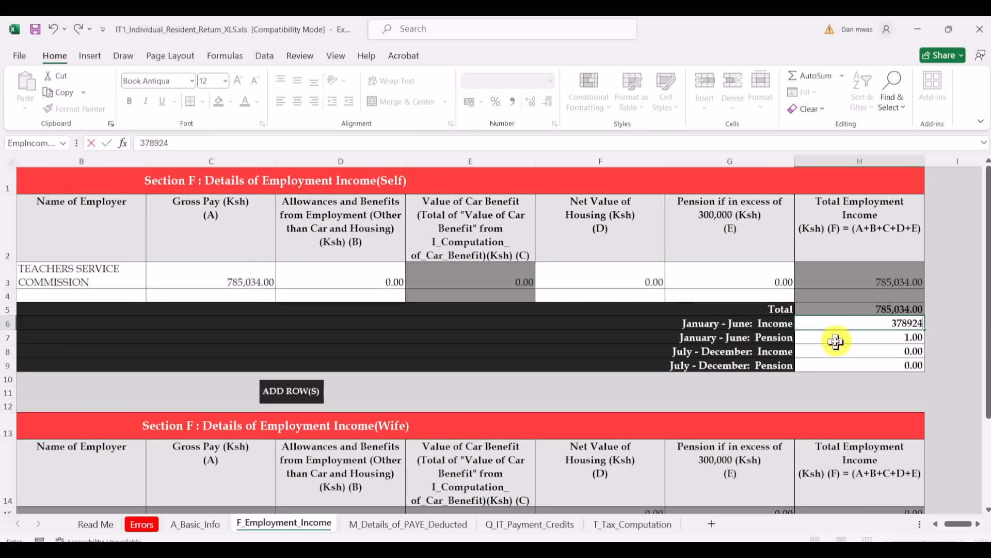
{"action": "left_click", "coordinate": [837, 341]}
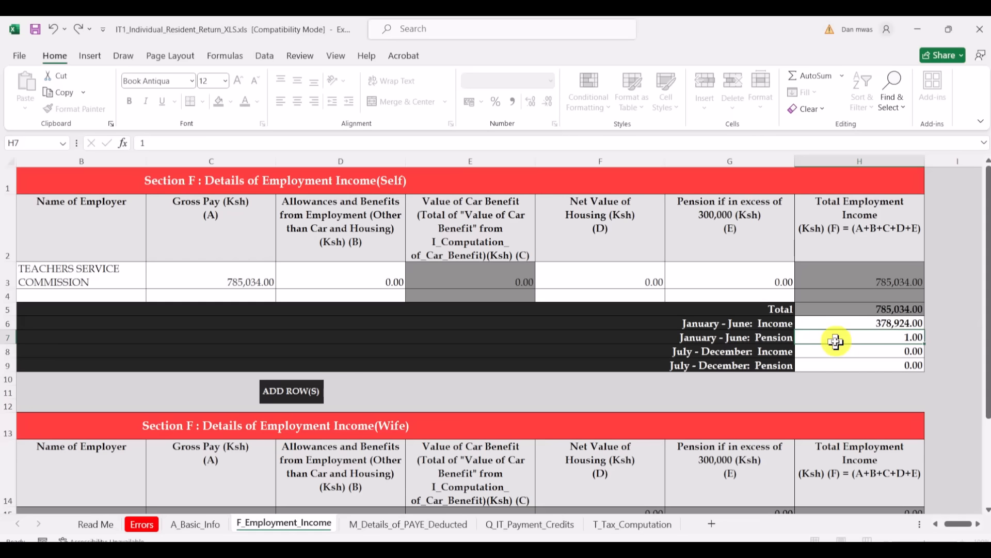
- Replace the placeholder with a January–June Pension of 19,862.55, read from the P9 form
{"action": "key", "text": "BackSpace"}
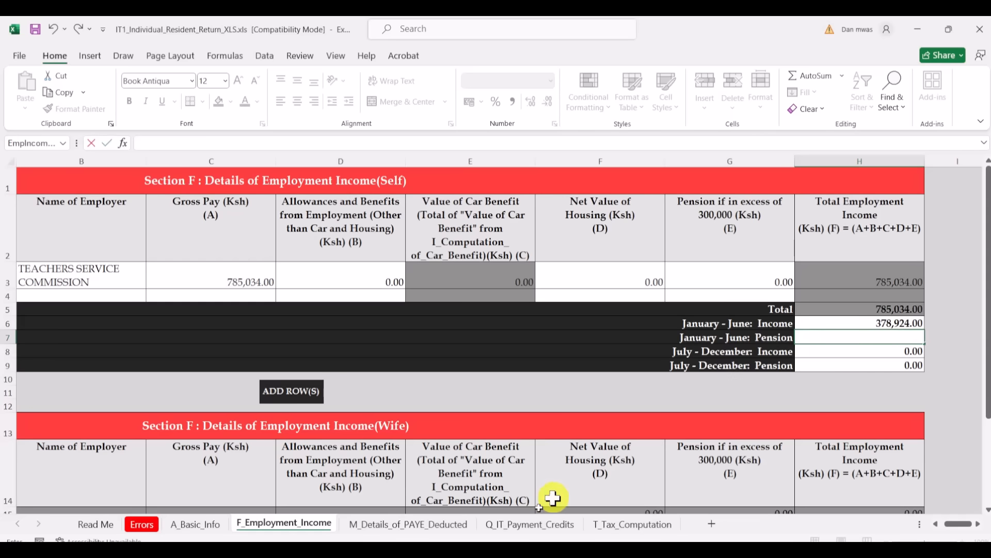
{"action": "left_click", "coordinate": [493, 550]}
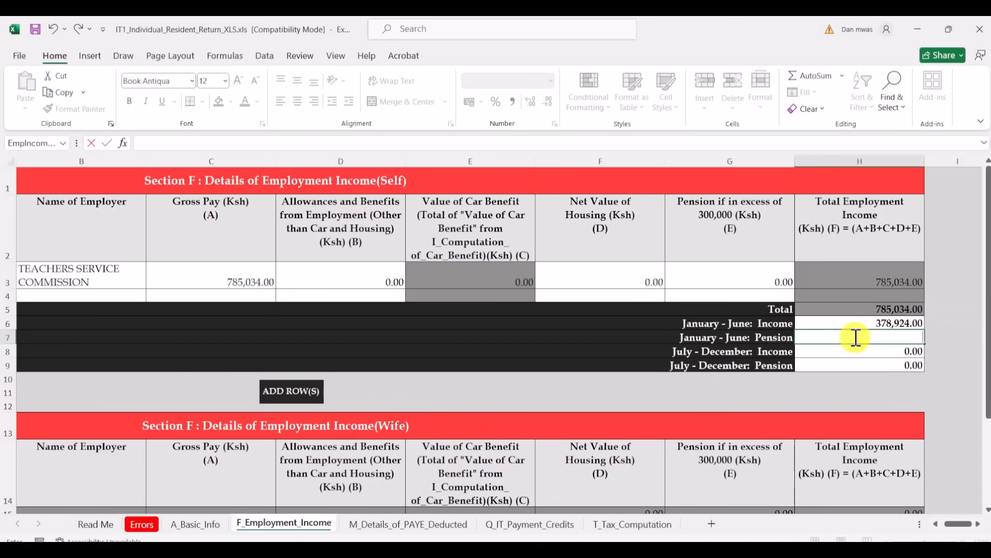
{"action": "type", "text": "19"}
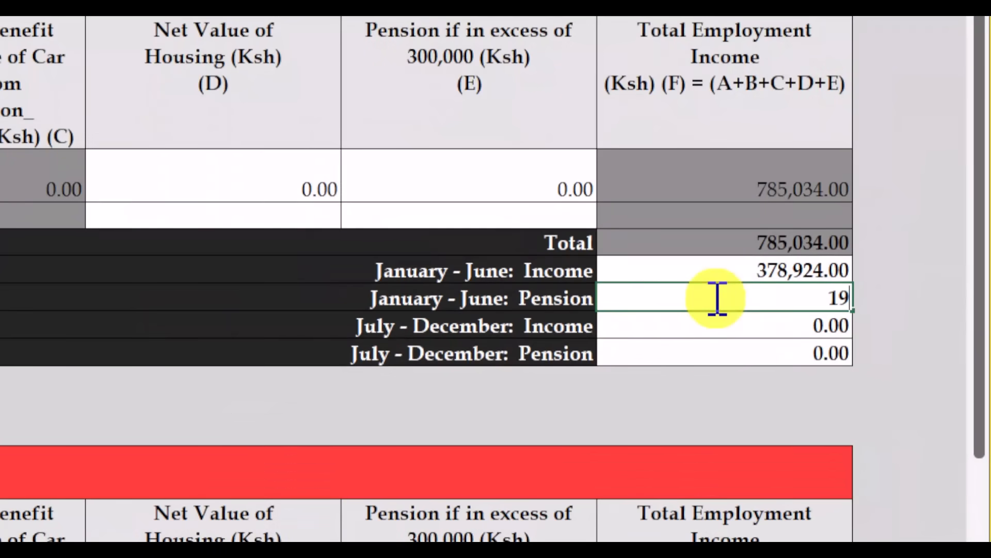
{"action": "type", "text": "862"}
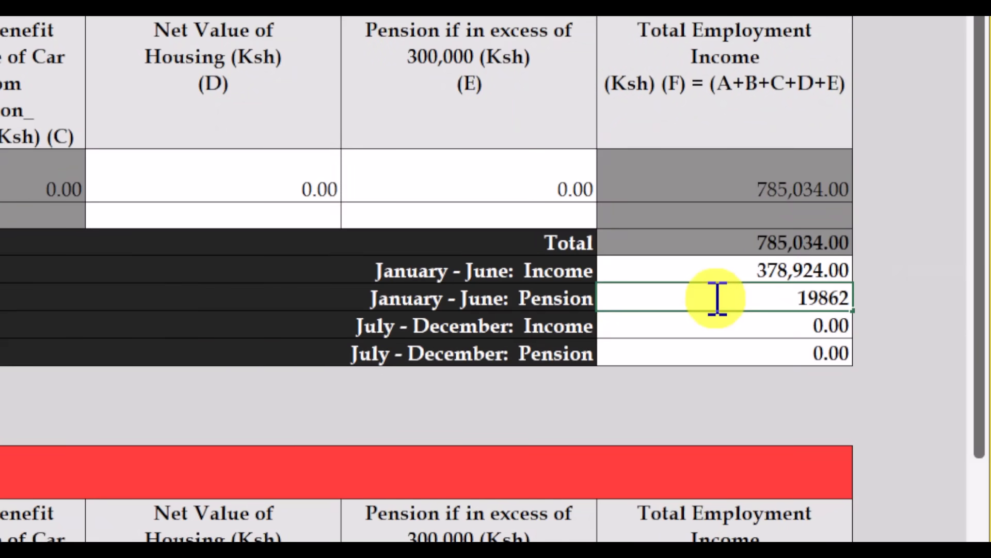
{"action": "type", "text": ".55"}
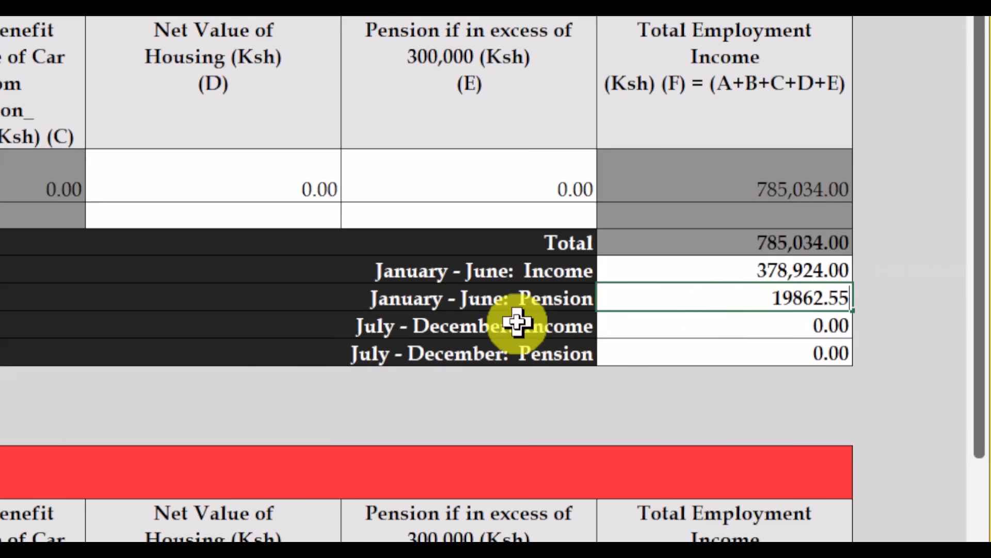
{"action": "left_click", "coordinate": [637, 322]}
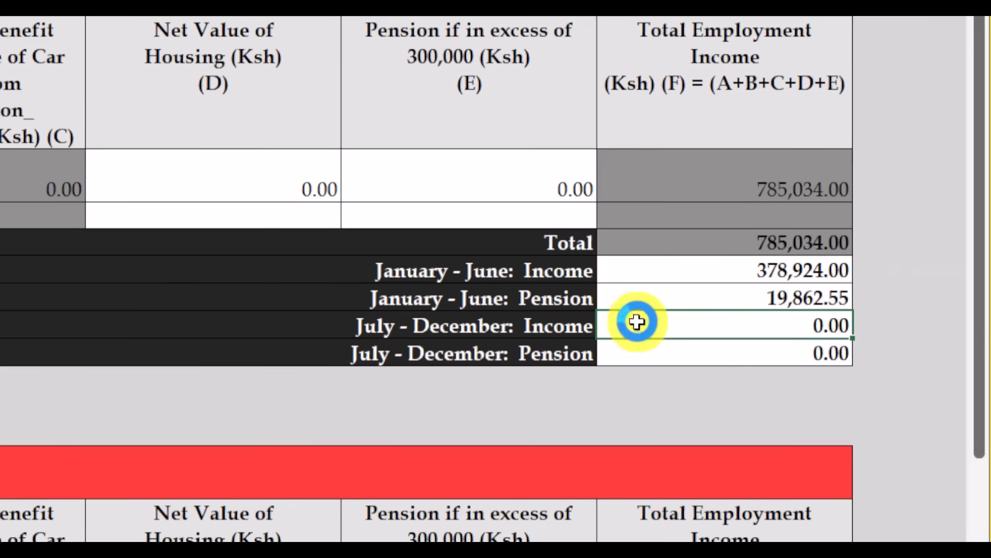
{"action": "type", "text": "1"}
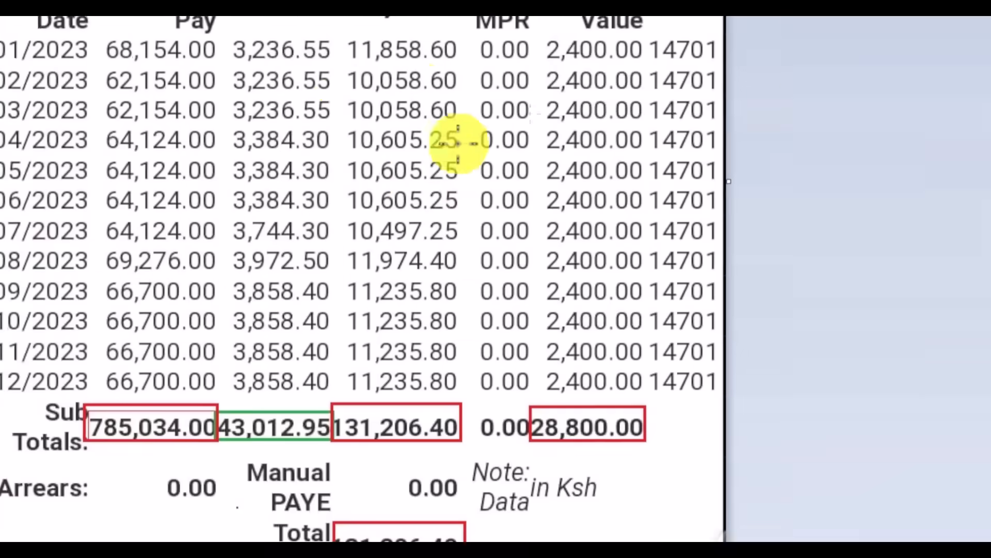
- Review the P9 monthly figures in Paint, then go back to the Excel return
{"action": "scroll", "coordinate": [454, 144], "scroll_direction": "up", "scroll_amount": 5}
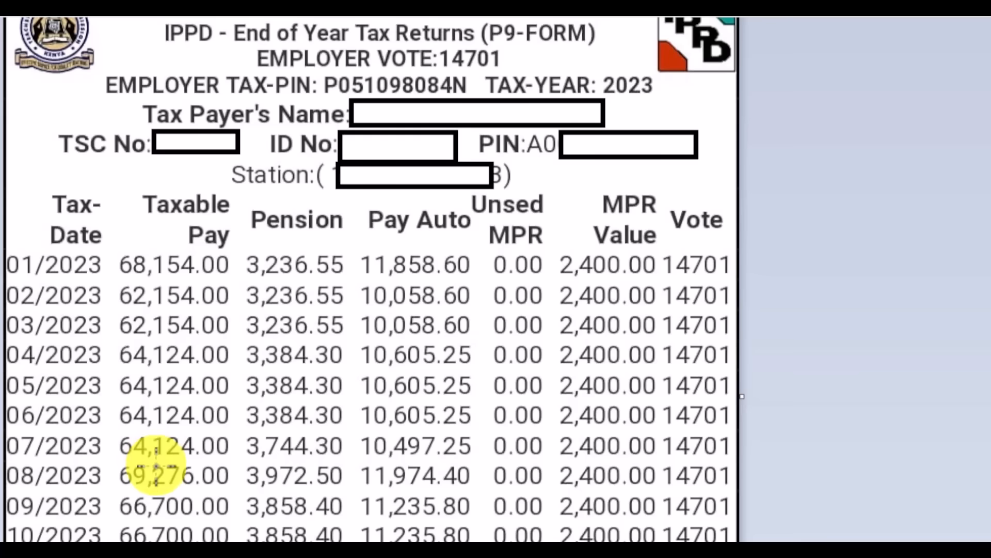
{"action": "scroll", "coordinate": [162, 327], "scroll_direction": "down", "scroll_amount": 5}
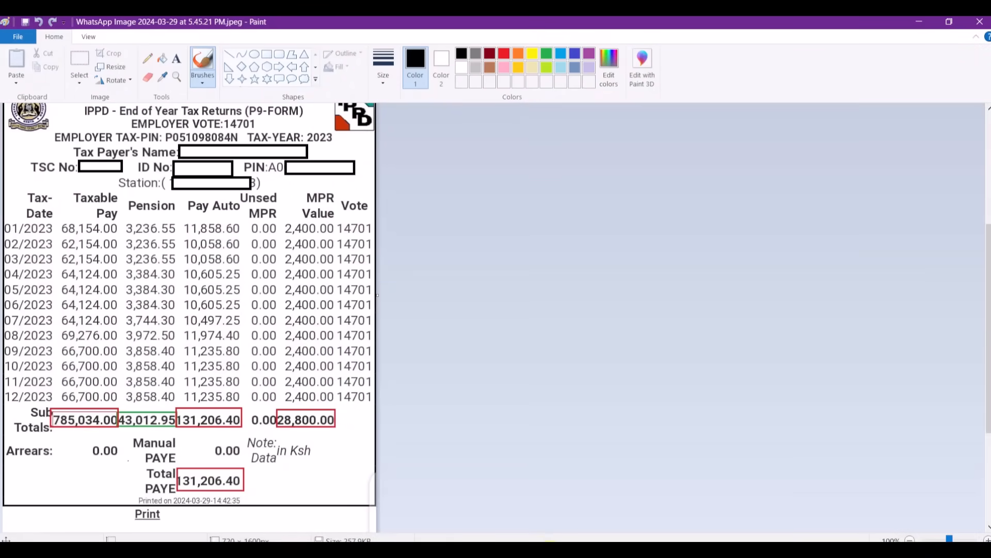
{"action": "left_click", "coordinate": [551, 554]}
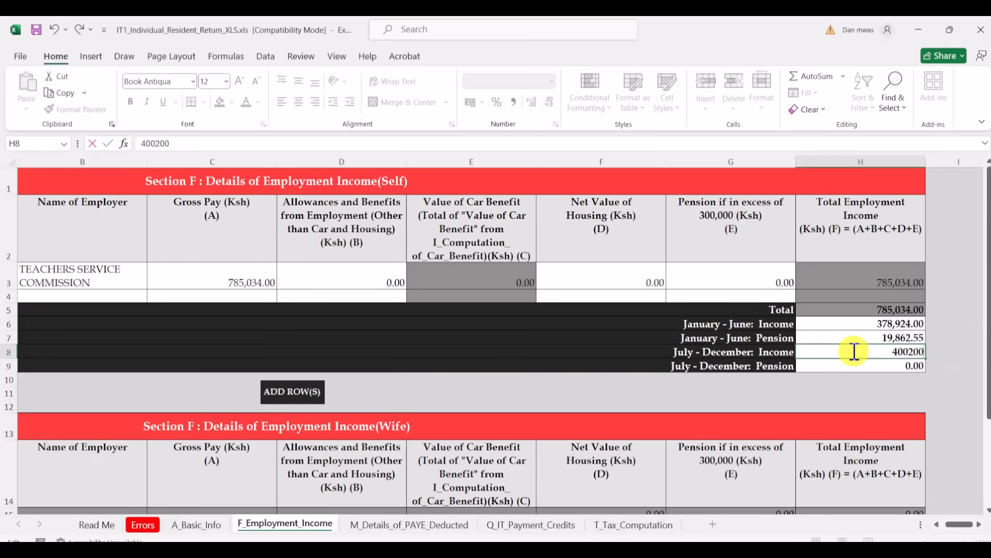
- Commit 400,200.00 as July–December Income and bring up the P9 form image
{"action": "left_click", "coordinate": [835, 366]}
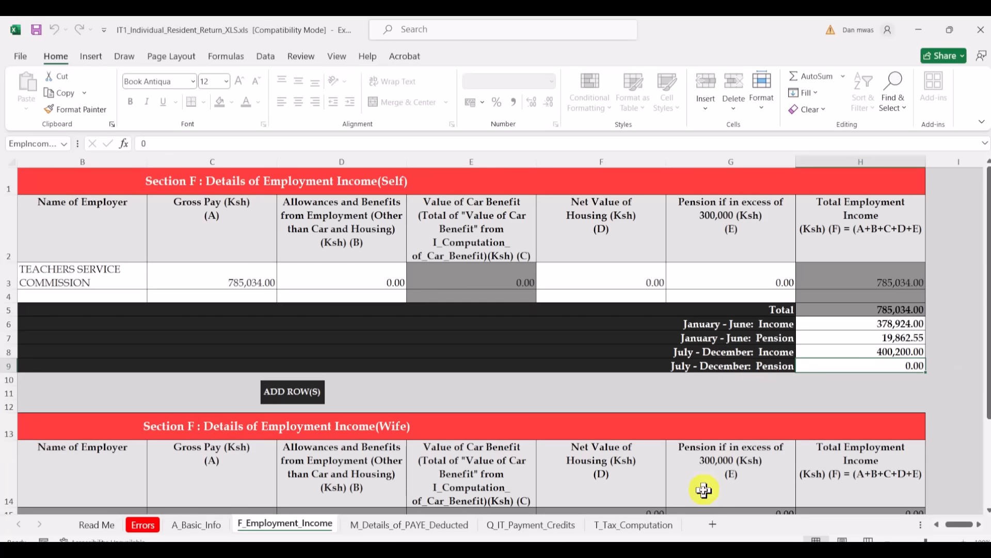
{"action": "left_click", "coordinate": [518, 550]}
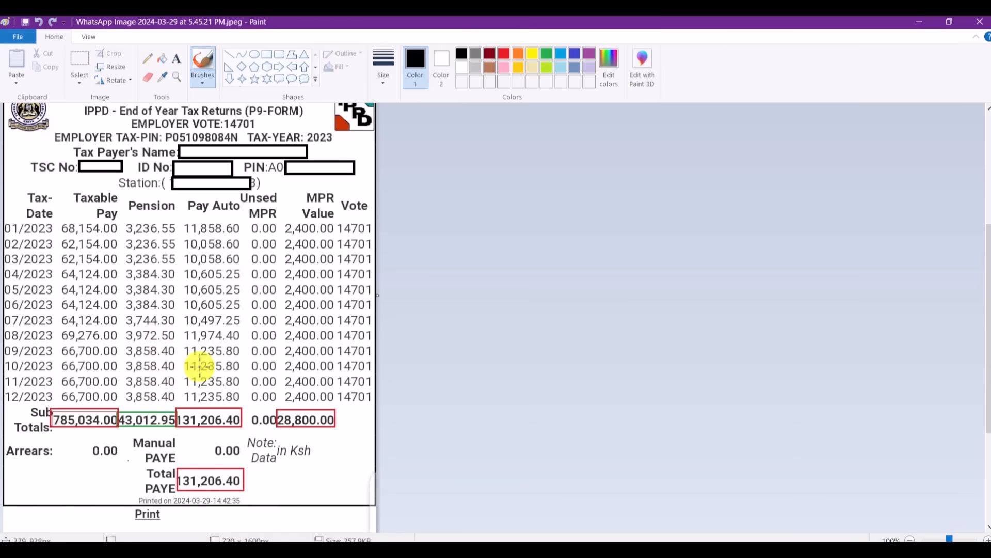
- Go back from the P9 image to the return's Section F sheet in Excel
{"action": "left_click", "coordinate": [543, 552]}
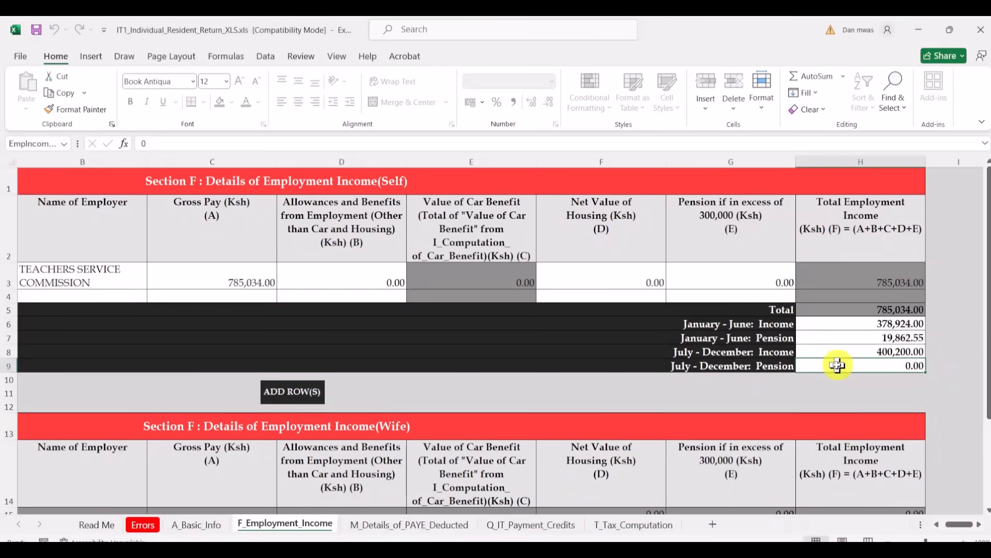
- Enter 23,150.40 as the July–December Pension
{"action": "type", "text": "23"}
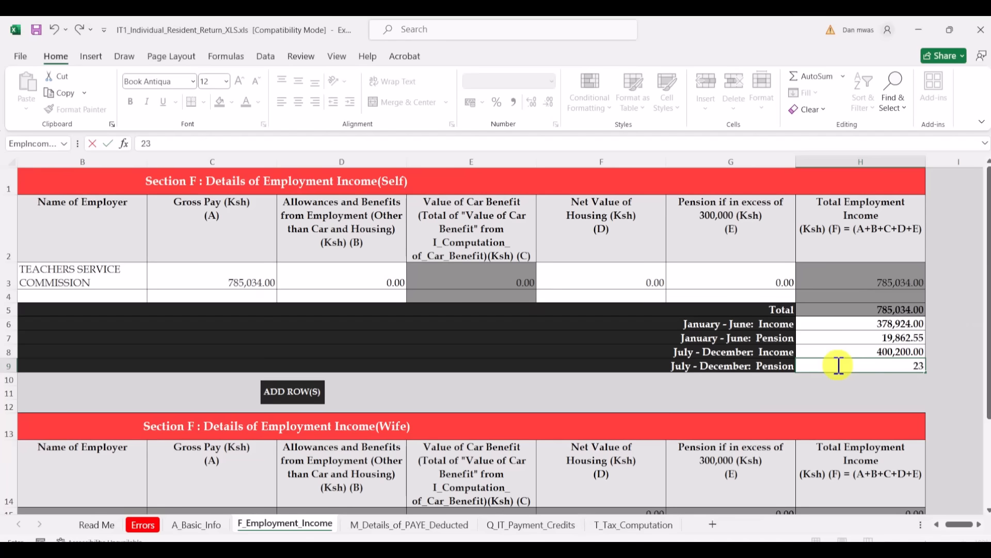
{"action": "type", "text": "15"}
{"action": "type", "text": "0"}
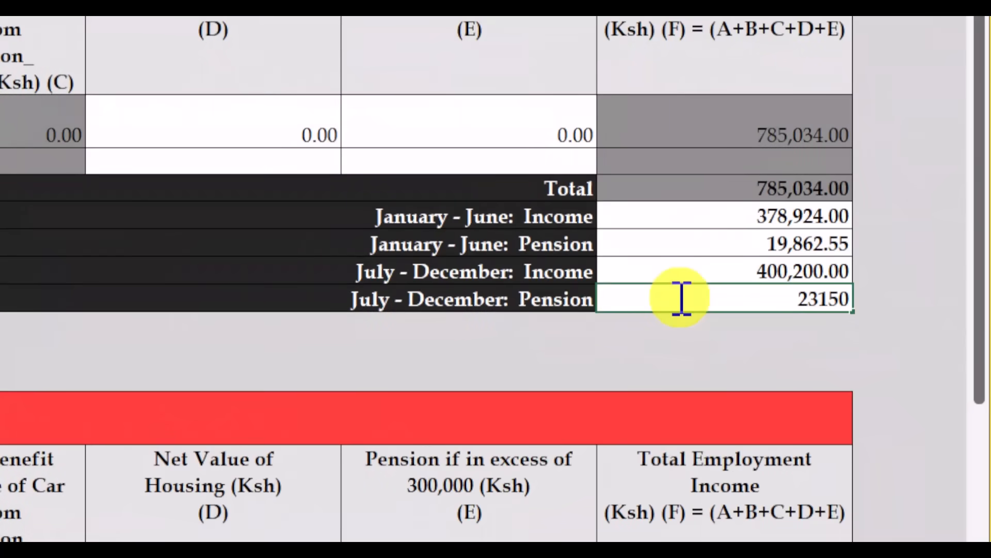
{"action": "type", "text": ".40"}
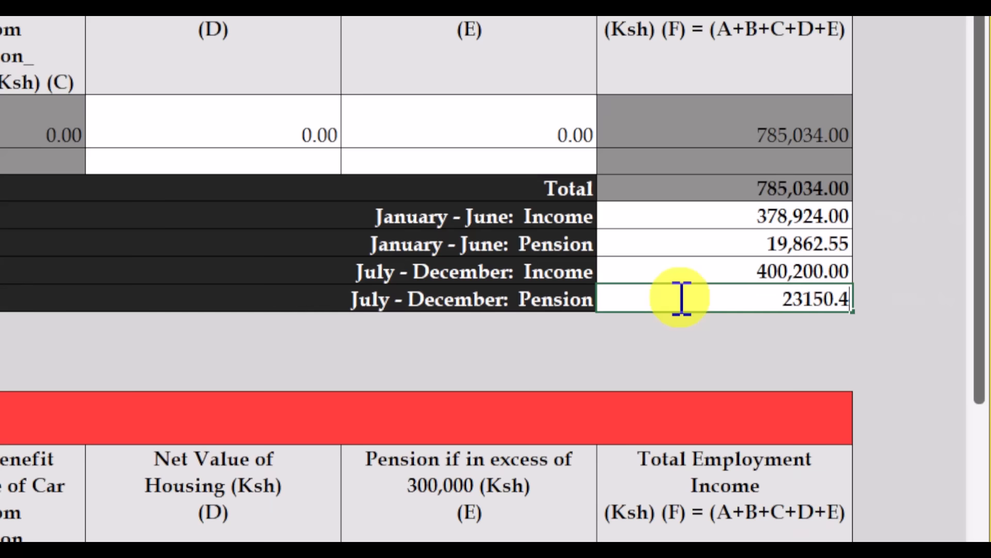
{"action": "left_click", "coordinate": [743, 350]}
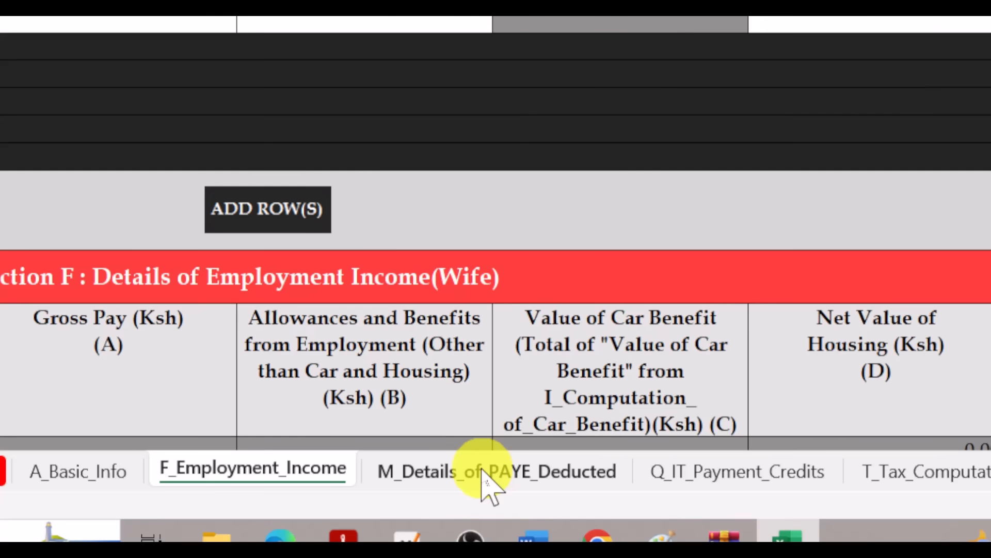
- On the PAYE deducted sheet, choose the employer's PIN from the dropdown and enter the name TEACHERS SERVICE COMMISION
{"action": "left_click", "coordinate": [545, 478]}
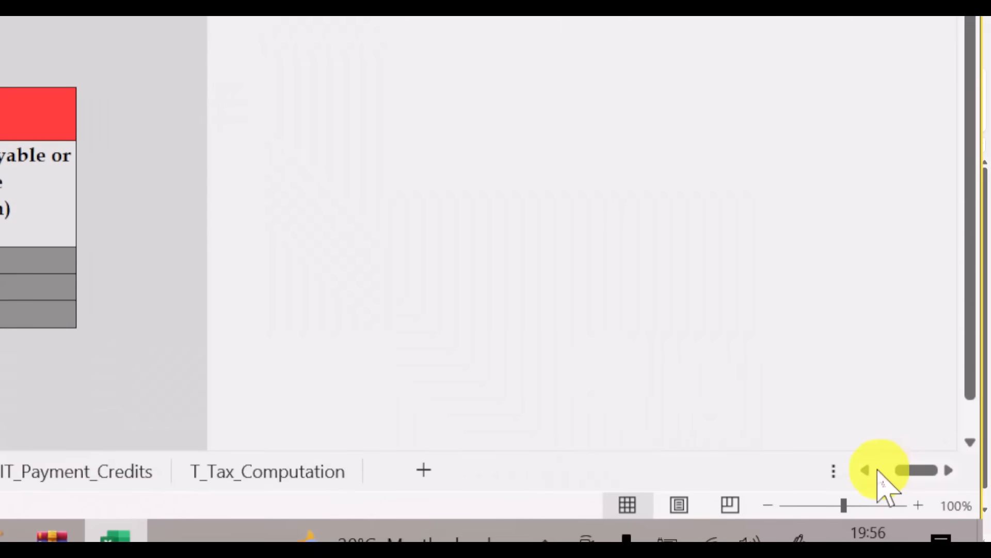
{"action": "left_click", "coordinate": [875, 471]}
{"action": "left_click", "coordinate": [877, 470]}
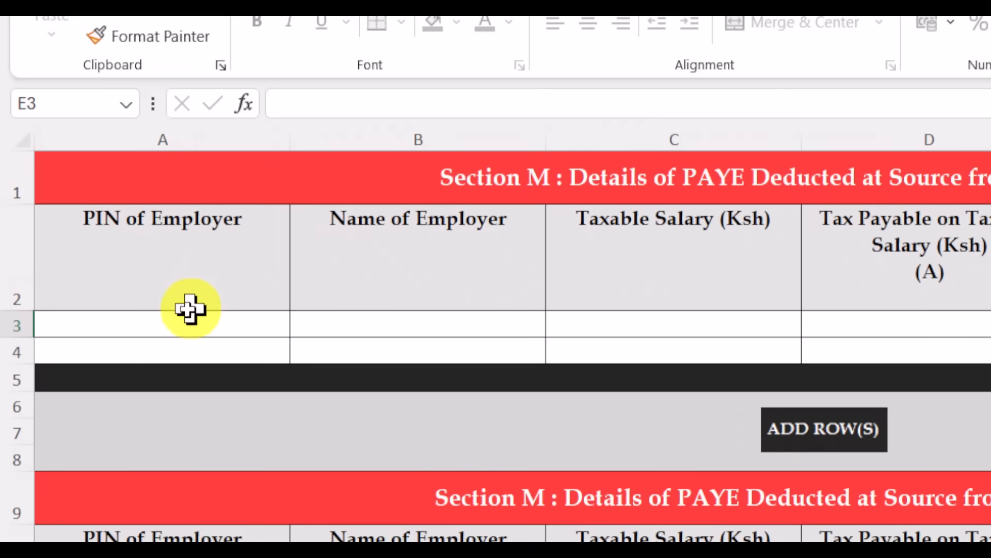
{"action": "left_click", "coordinate": [184, 325]}
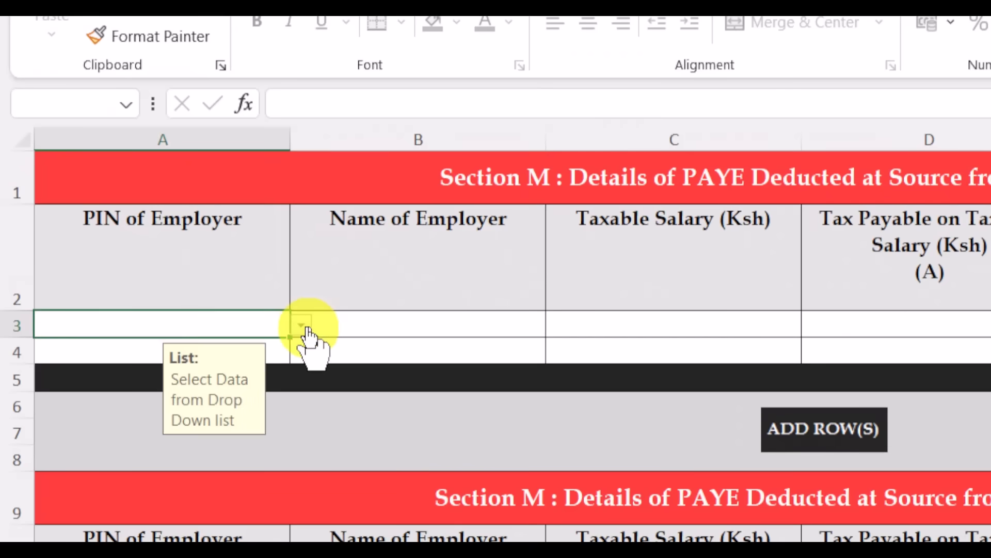
{"action": "left_click", "coordinate": [303, 326]}
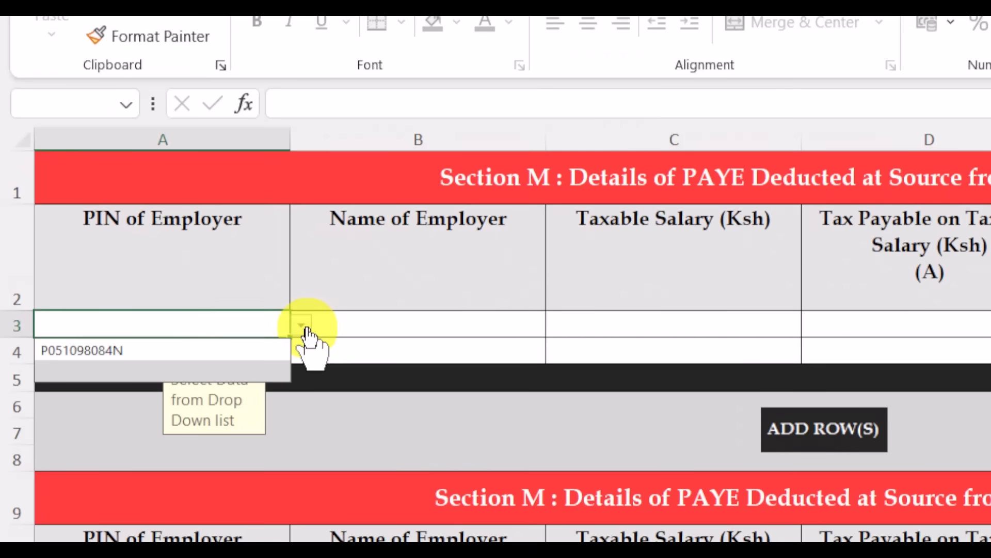
{"action": "left_click", "coordinate": [183, 353]}
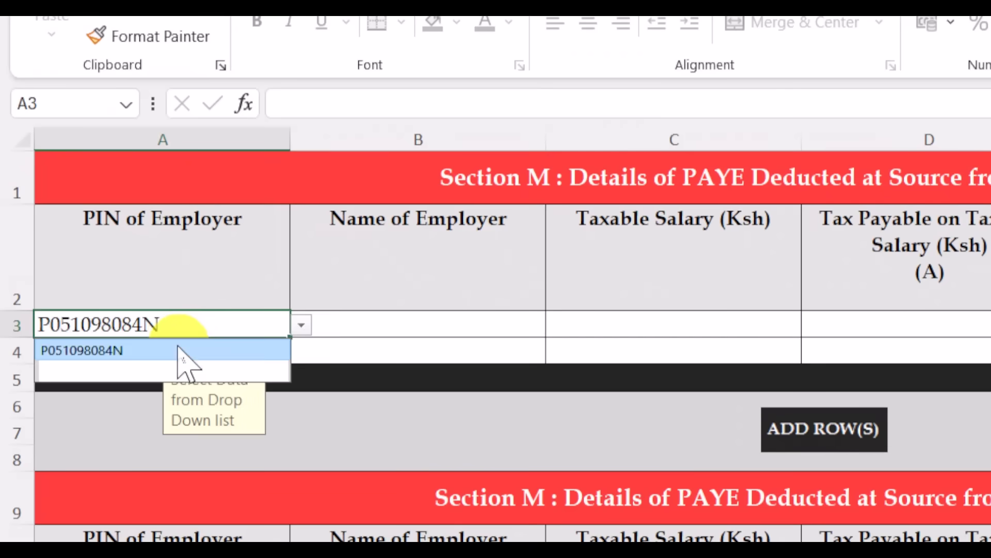
{"action": "left_click", "coordinate": [370, 331]}
{"action": "type", "text": "TE"}
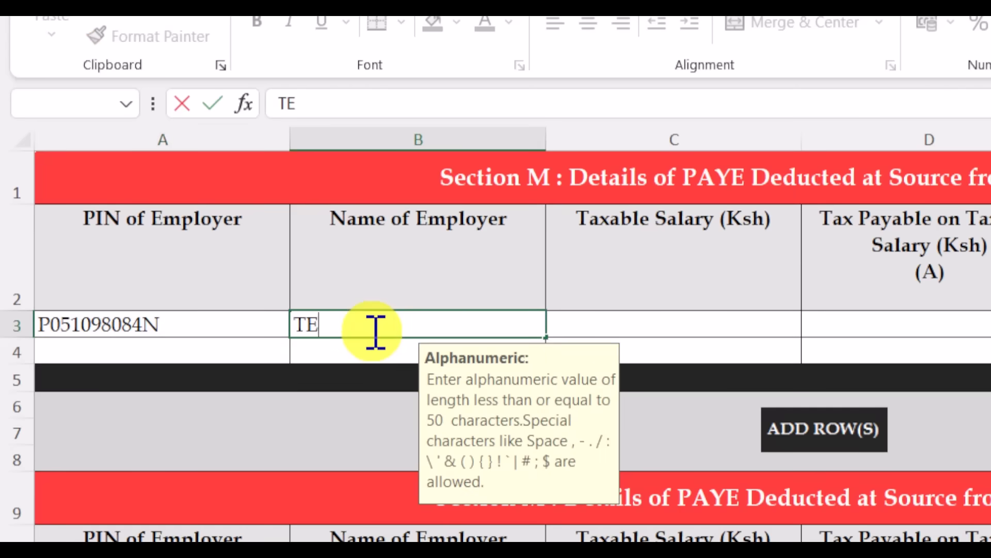
{"action": "type", "text": "ACHERS"}
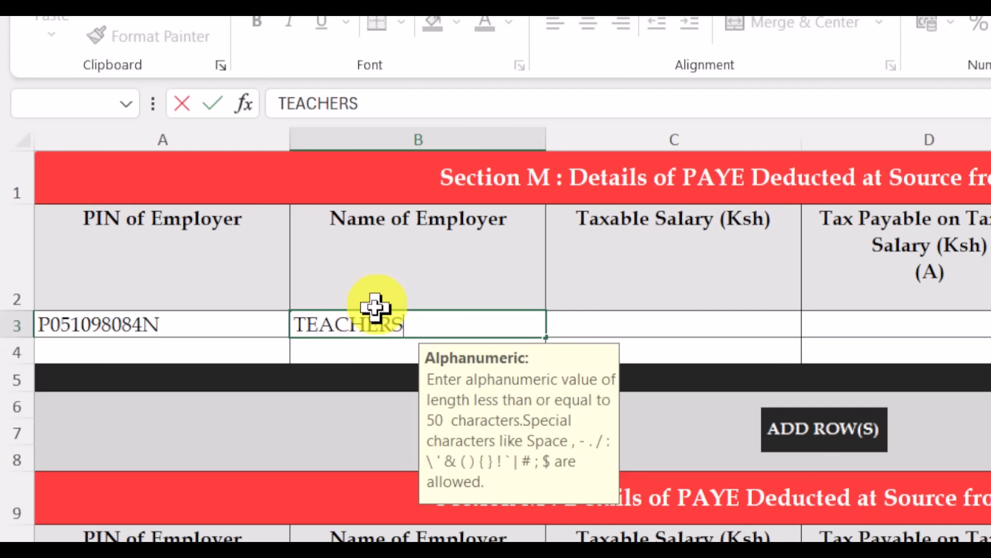
{"action": "type", "text": " SER"}
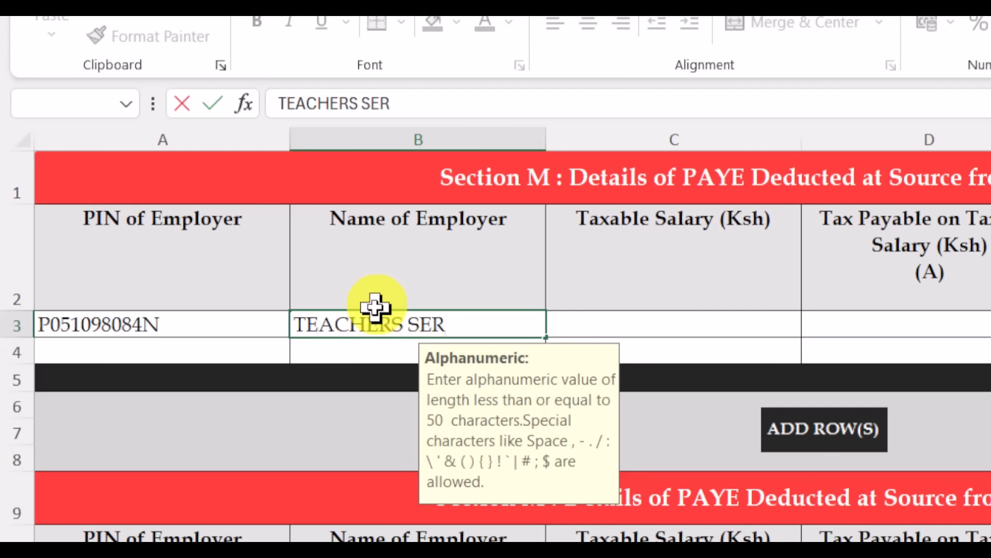
{"action": "type", "text": "VICE CO"}
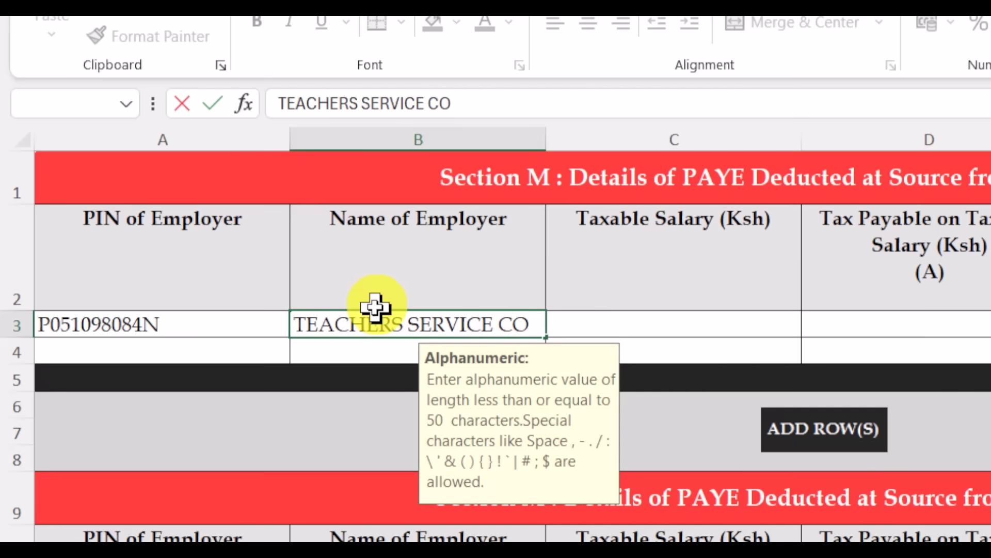
{"action": "type", "text": "MMISION"}
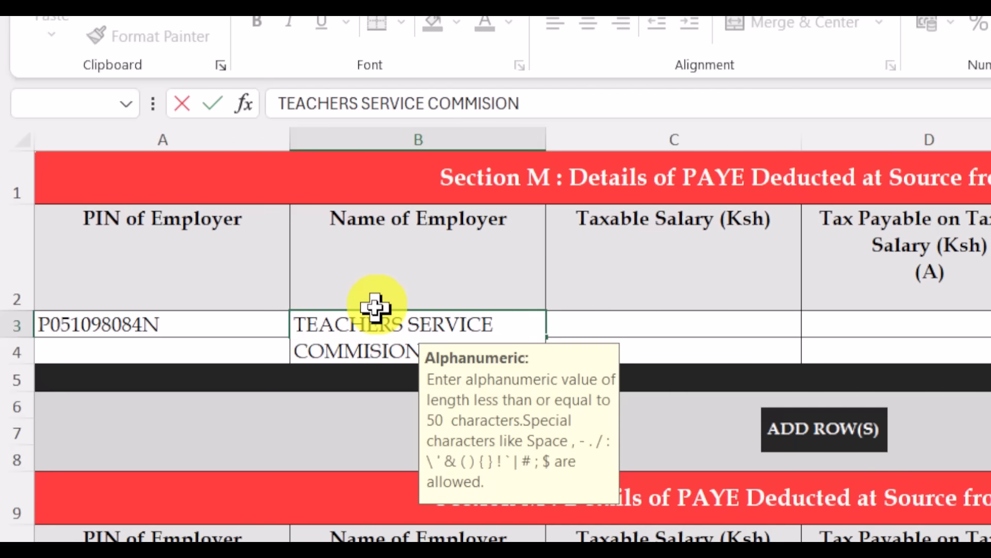
{"action": "left_click", "coordinate": [670, 322]}
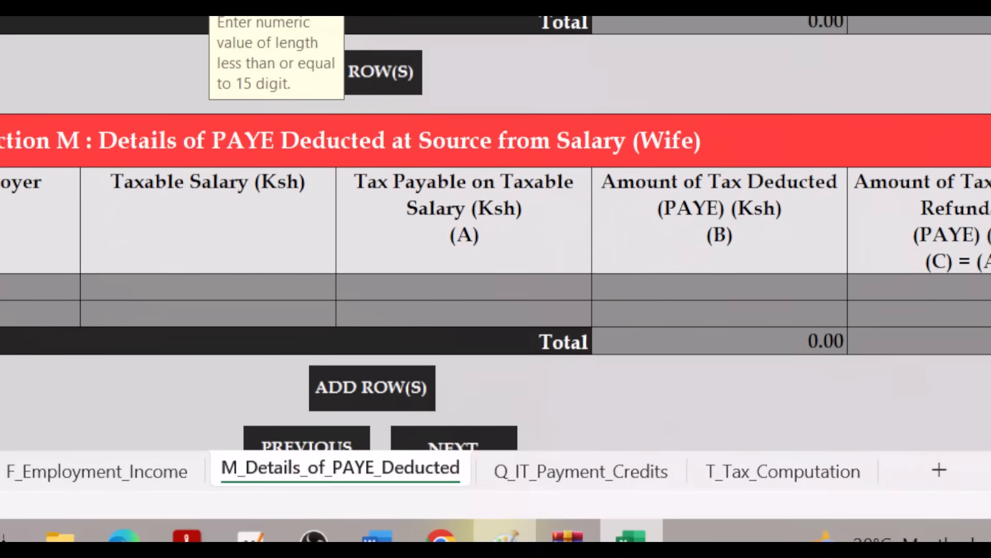
- Check the P9 form and confirm the employer's taxable salary of 785,034.00
{"action": "left_click", "coordinate": [504, 537]}
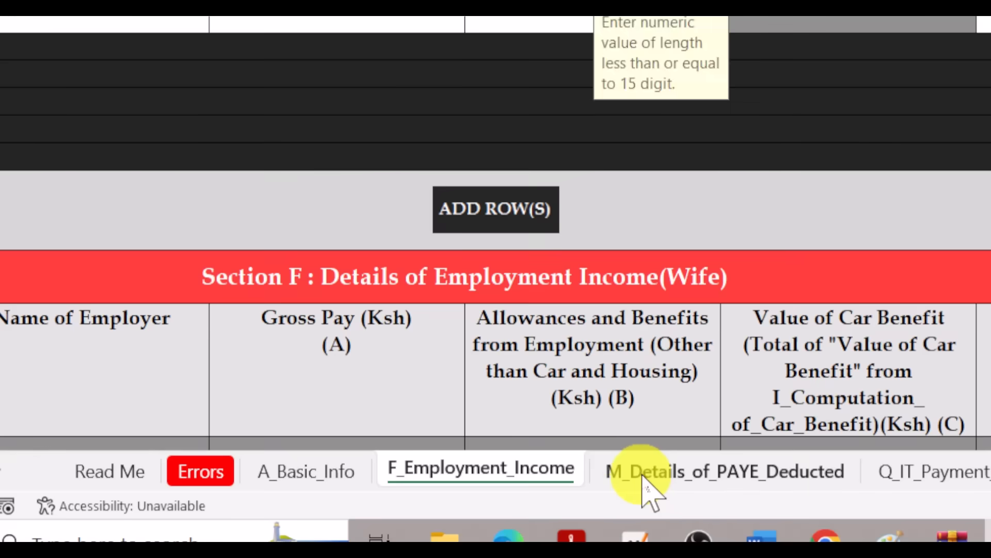
{"action": "left_click", "coordinate": [645, 489]}
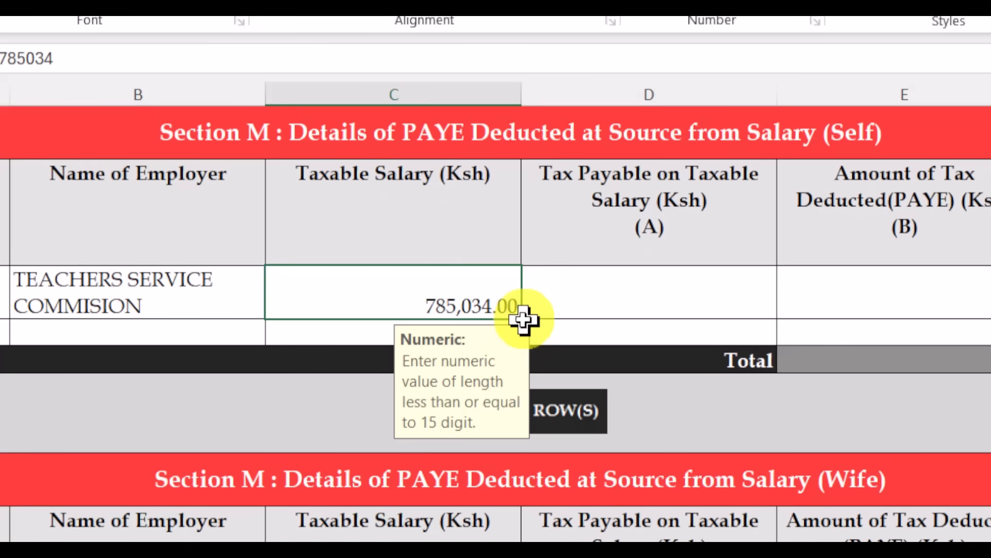
{"action": "left_click", "coordinate": [641, 288]}
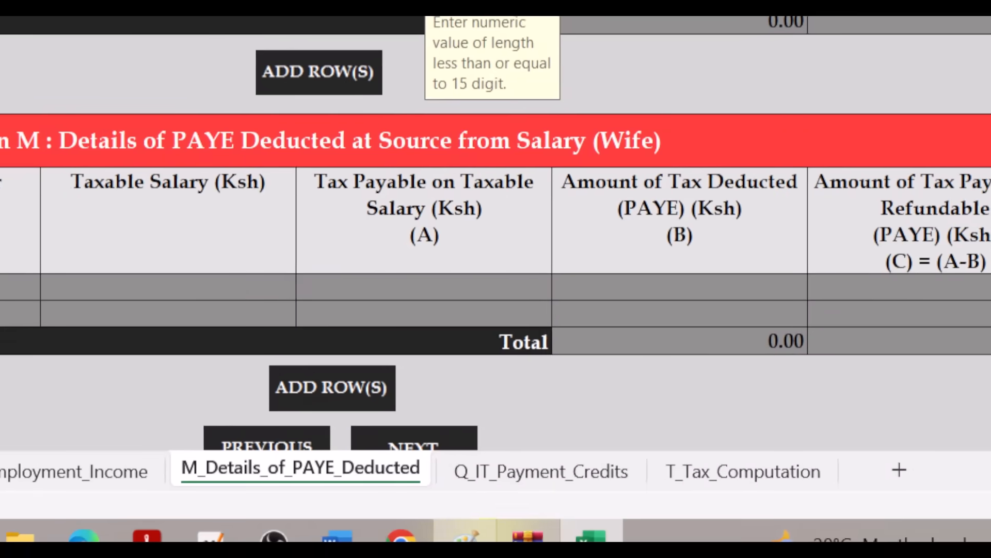
{"action": "left_click", "coordinate": [468, 537]}
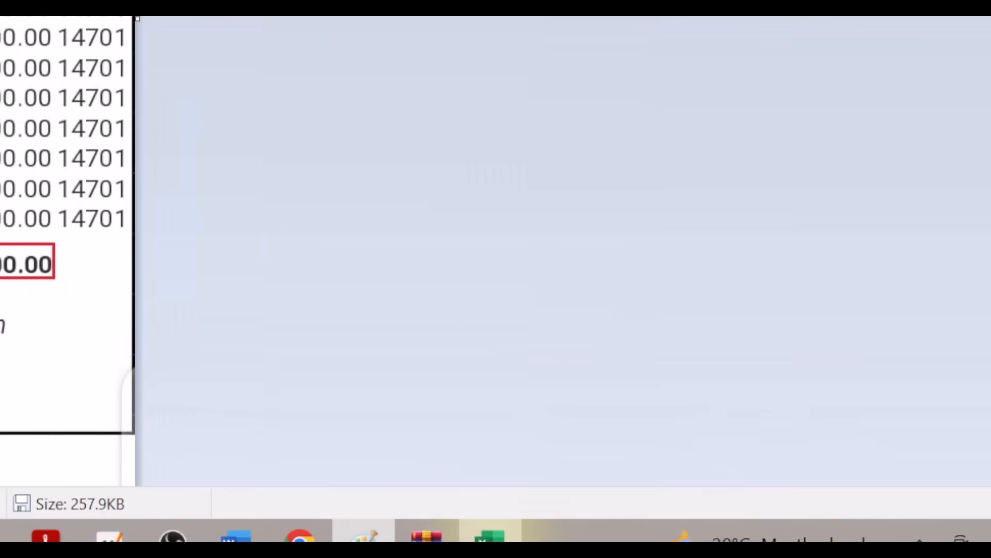
{"action": "left_click", "coordinate": [491, 537]}
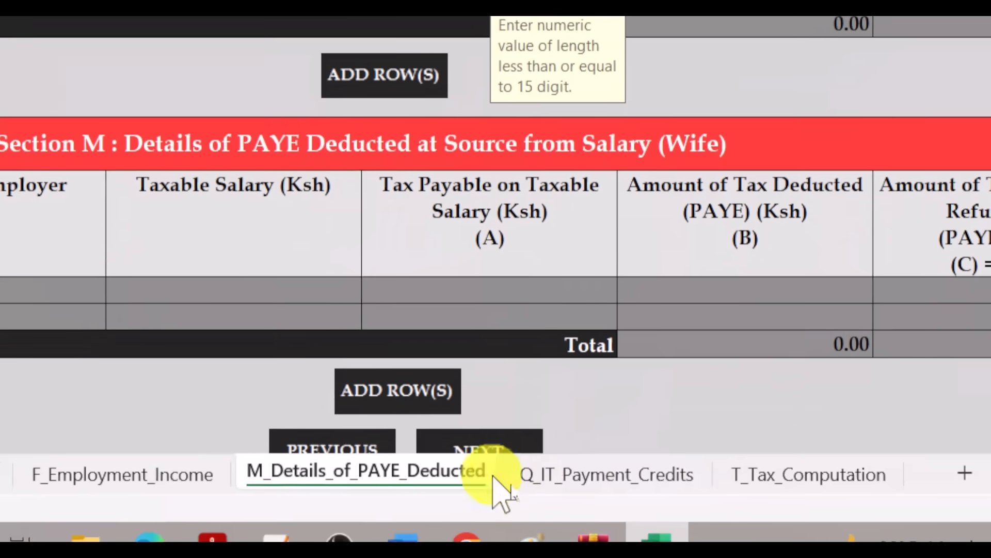
{"action": "left_click", "coordinate": [491, 538]}
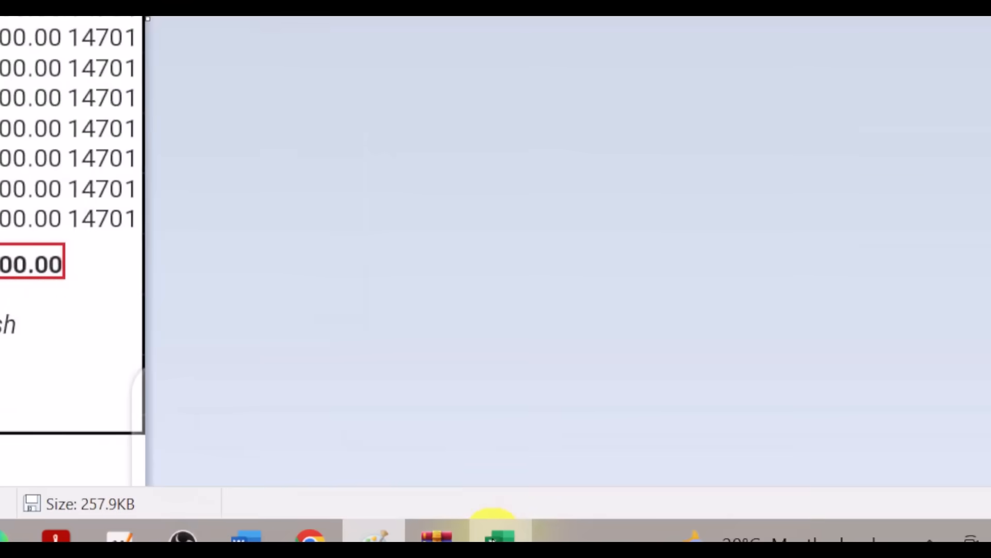
{"action": "left_click", "coordinate": [497, 537]}
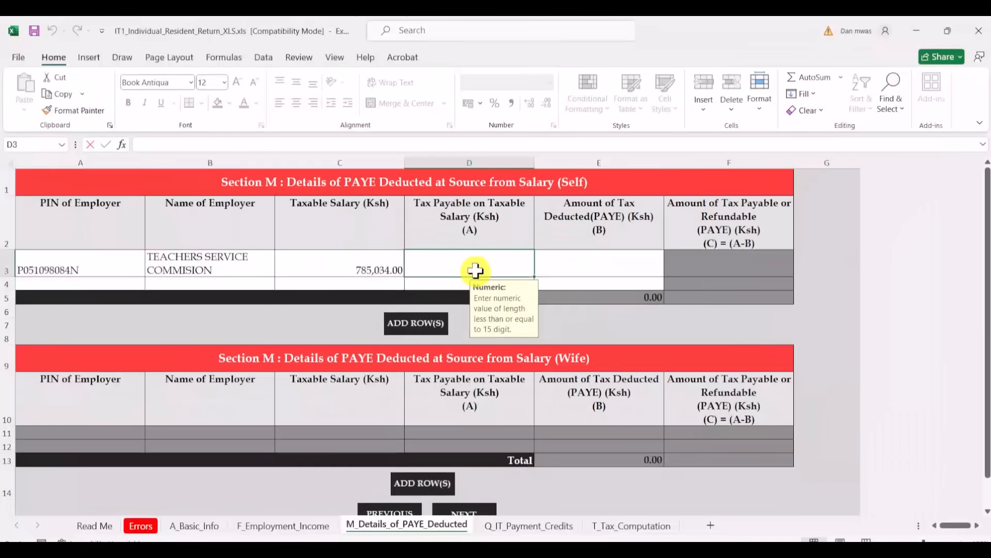
- Enter Tax Payable of 160,006.40 and check the P9 form's PAYE totals
{"action": "type", "text": "160,"}
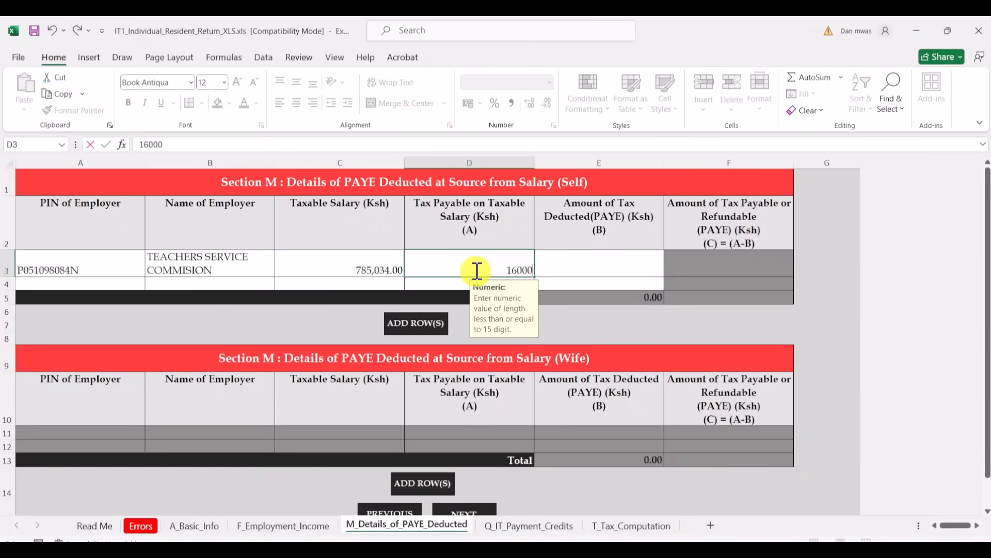
{"action": "type", "text": "006.40"}
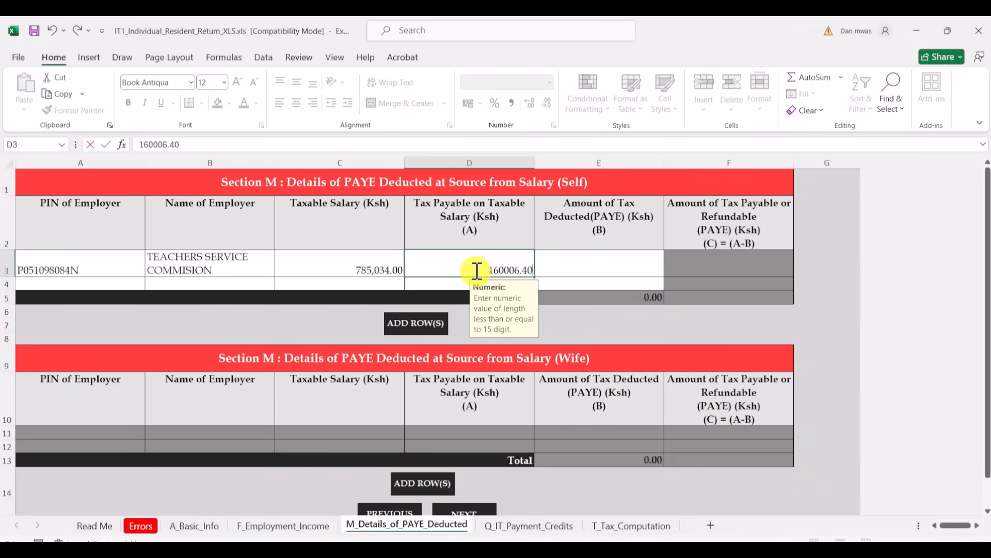
{"action": "left_click", "coordinate": [565, 271]}
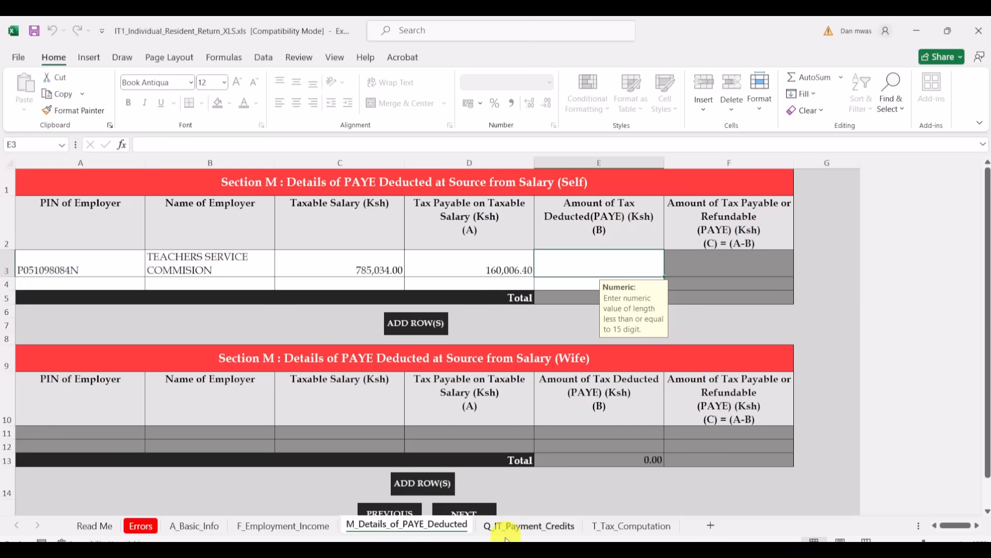
{"action": "left_click", "coordinate": [432, 549]}
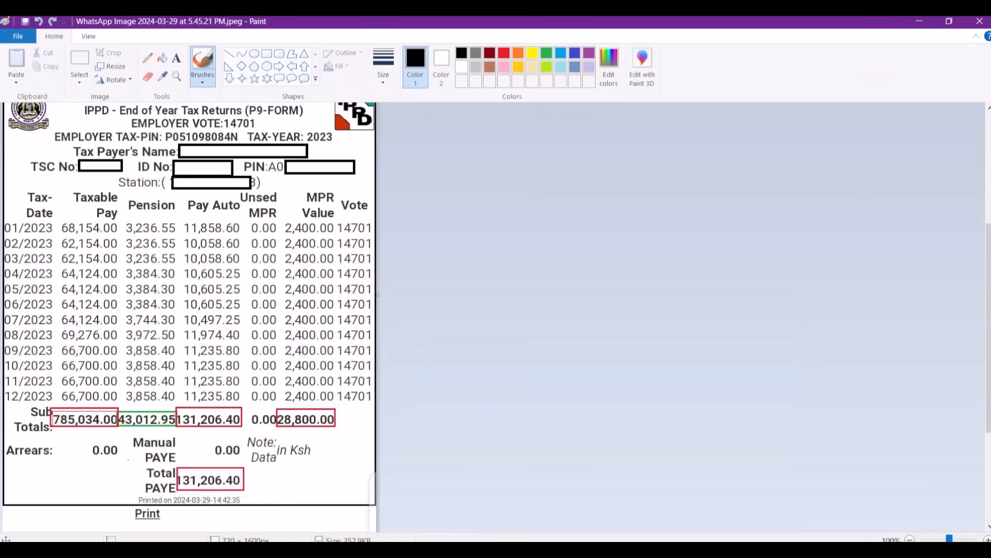
- Go back from the P9 image to the Section M PAYE sheet in Excel
{"action": "left_click", "coordinate": [436, 550]}
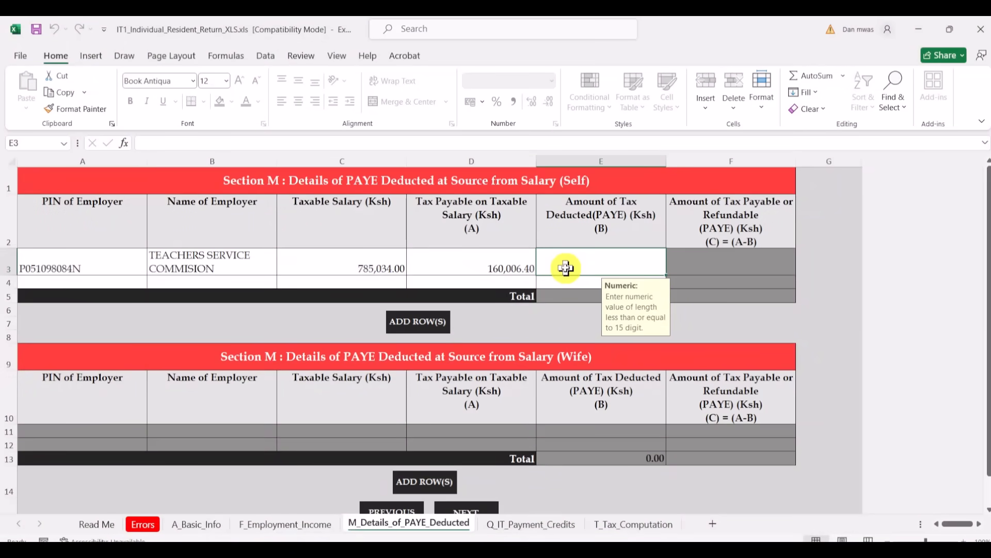
- Record PAYE deducted of 131,206.40, leaving 28,800.00 payable, and bring the P9 image back
{"action": "type", "text": "1312"}
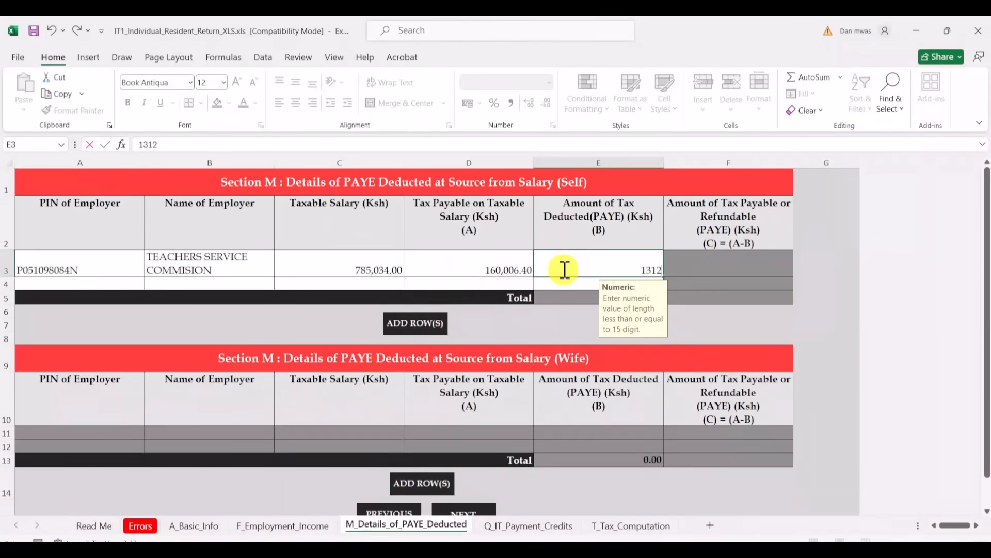
{"action": "type", "text": "06.40"}
{"action": "left_click", "coordinate": [695, 264]}
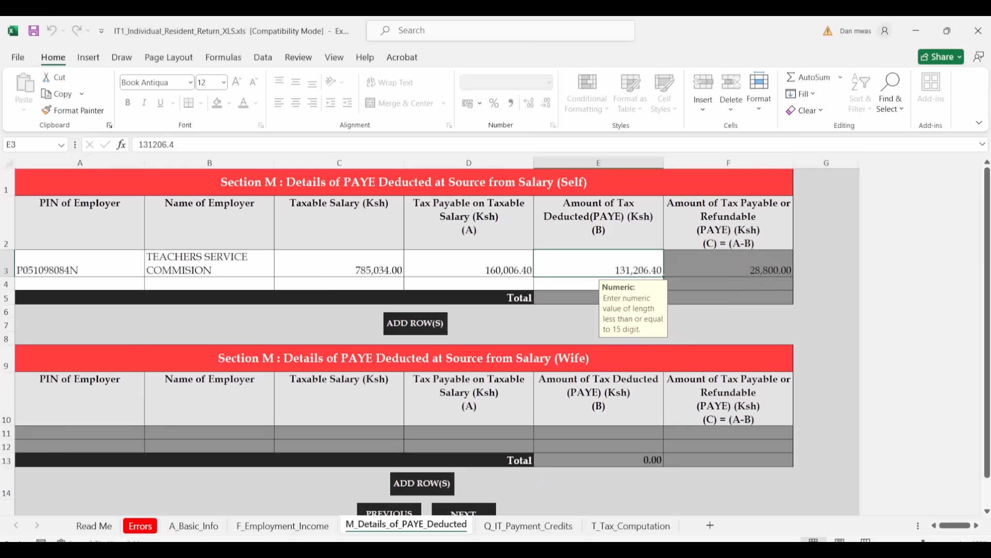
{"action": "mouse_move", "coordinate": [489, 551]}
{"action": "left_click", "coordinate": [489, 504]}
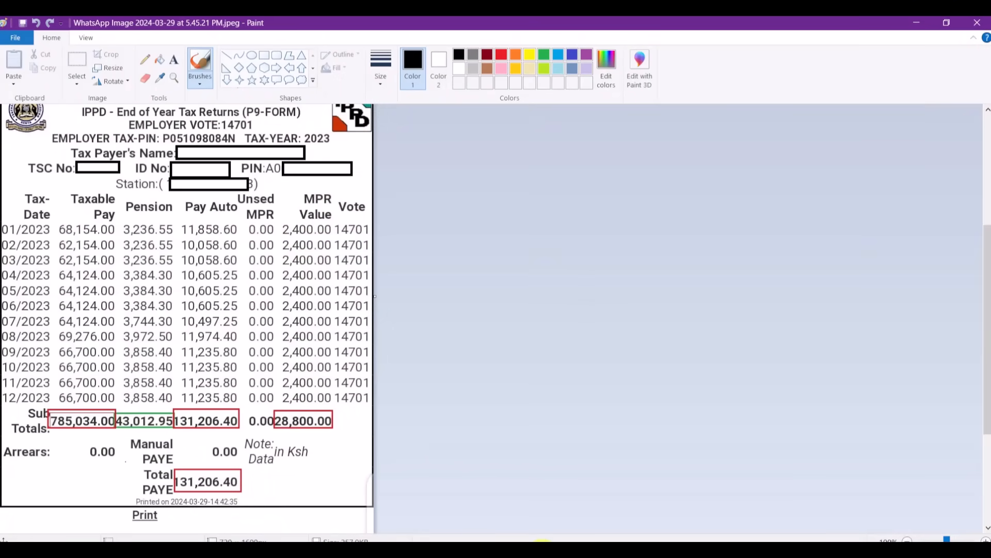
- Return from the P9 image in Paint to the Excel return's Section M PAYE sheet
{"action": "left_click", "coordinate": [542, 553]}
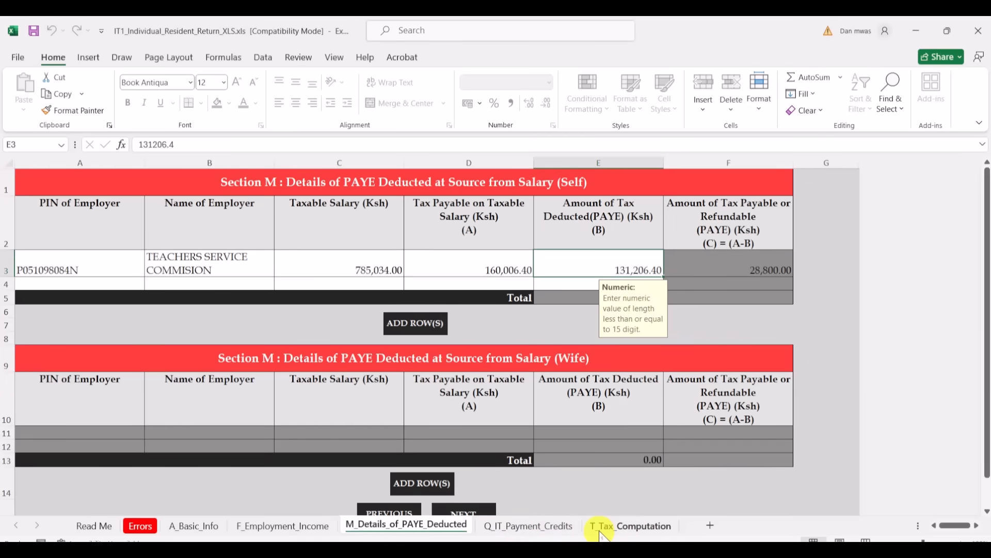
- Select the self pension contribution cell C5 on T_Tax_Computation, then bring up the P9 image in Paint
{"action": "left_click", "coordinate": [634, 532]}
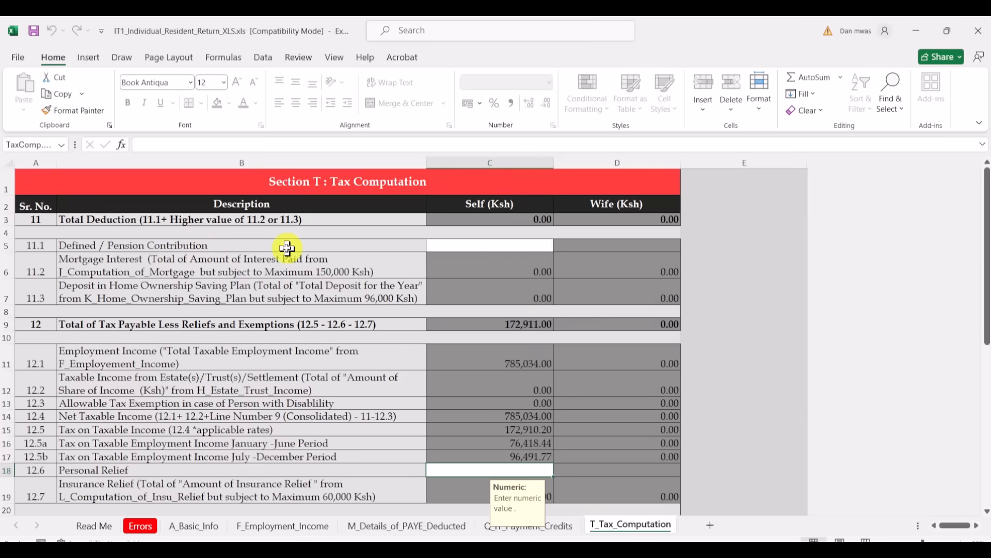
{"action": "left_click", "coordinate": [451, 247]}
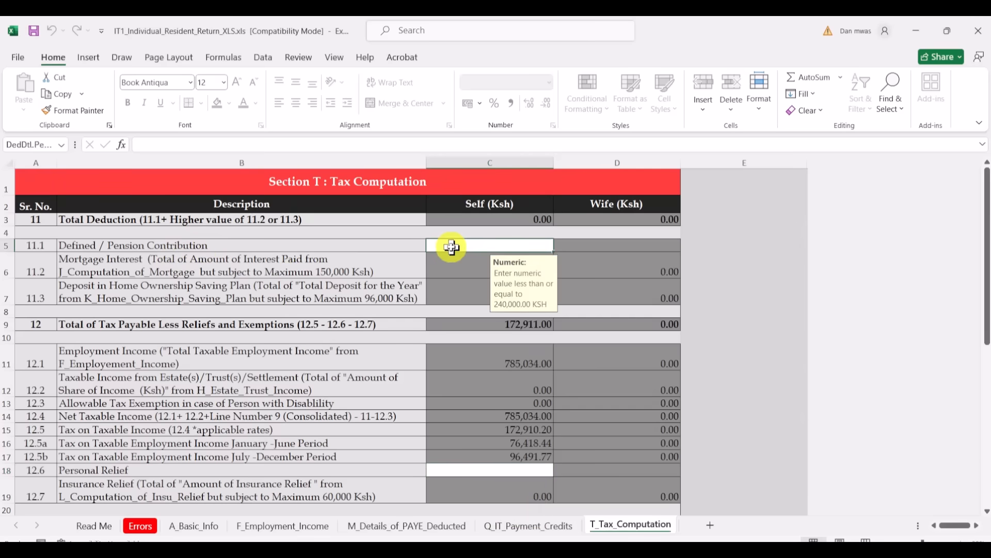
{"action": "mouse_move", "coordinate": [490, 540]}
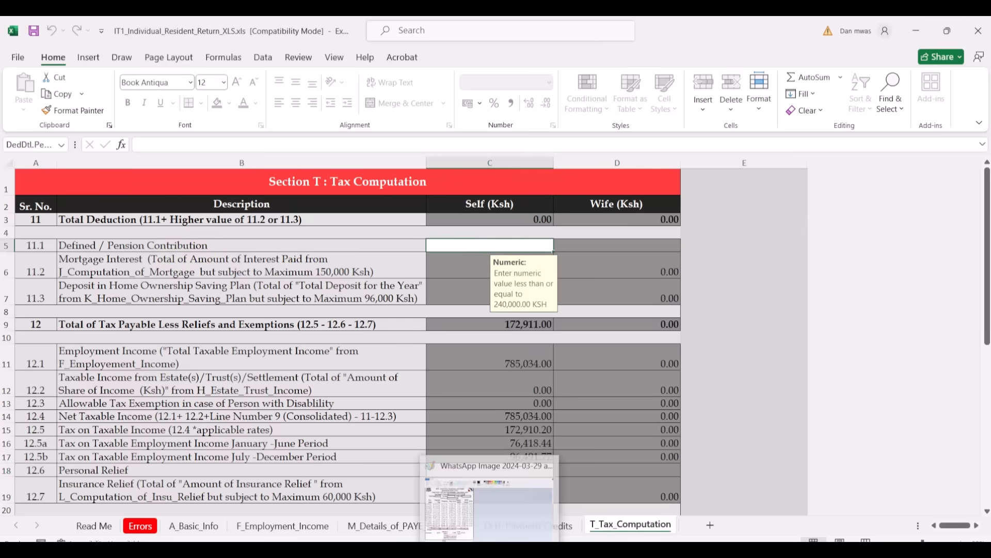
{"action": "left_click", "coordinate": [488, 508]}
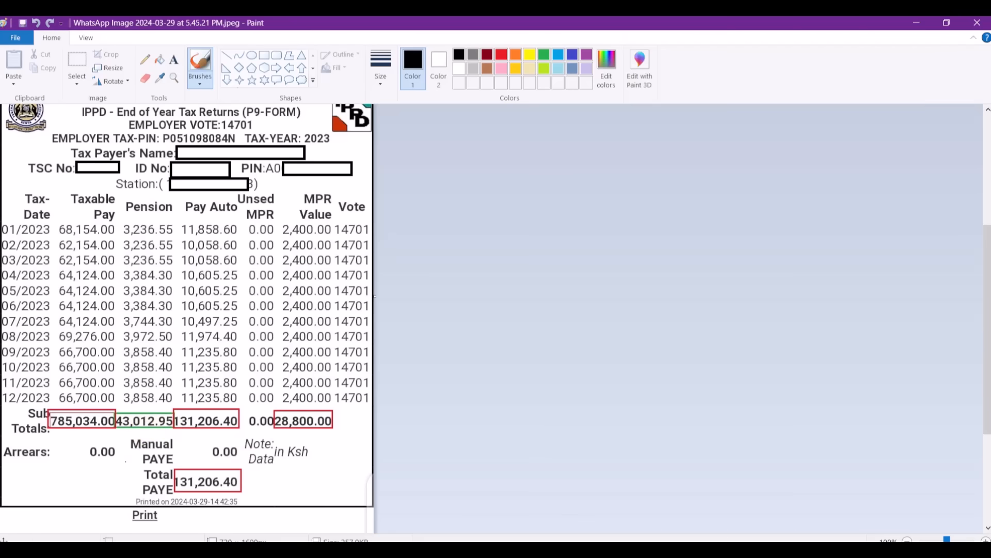
- Read the P9 pension subtotal of 43,012.95 and switch back to Excel's Tax Computation sheet
{"action": "left_click", "coordinate": [518, 548]}
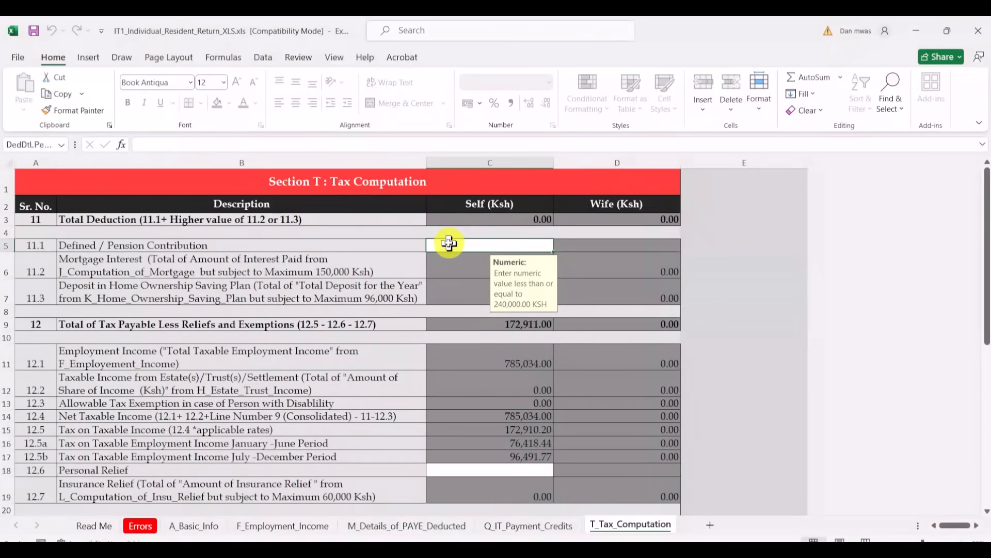
- Enter 43,012.95 as the self Defined/Pension Contribution in C5
{"action": "type", "text": "43"}
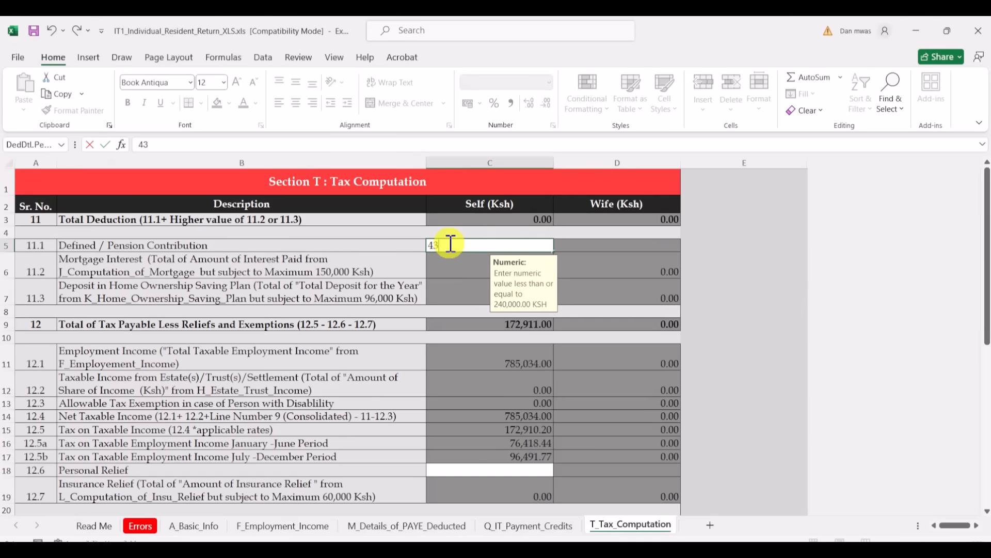
{"action": "type", "text": "0"}
{"action": "type", "text": "12.95"}
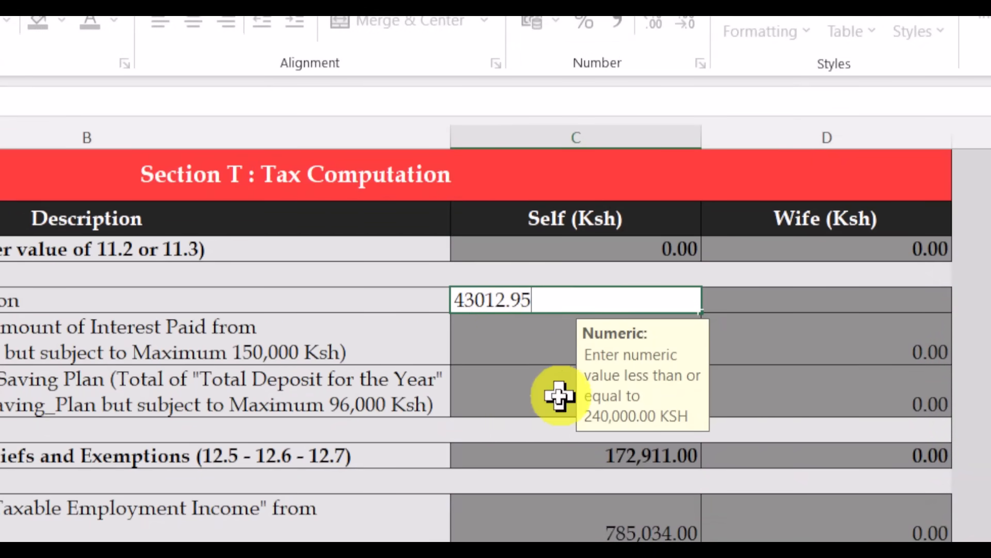
{"action": "left_click", "coordinate": [555, 394]}
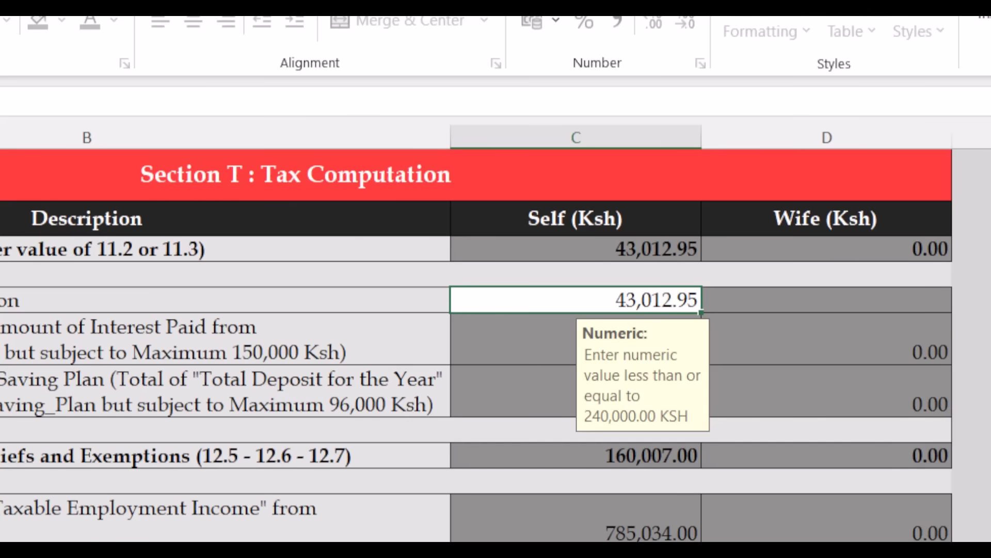
{"action": "key", "text": "Return"}
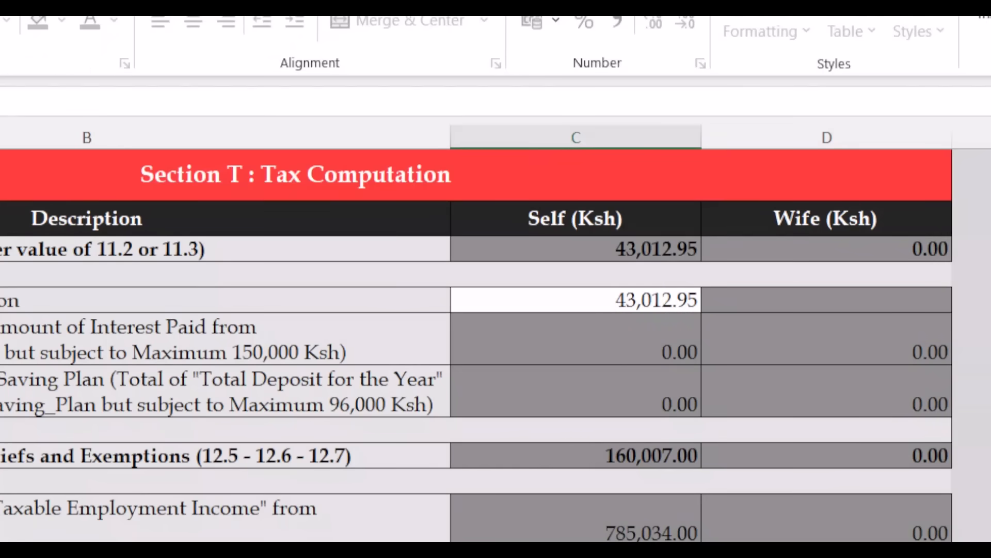
- Enter 28,800 personal relief in C18 and scroll down to the Tax Due line showing 0.60
{"action": "type", "text": "288"}
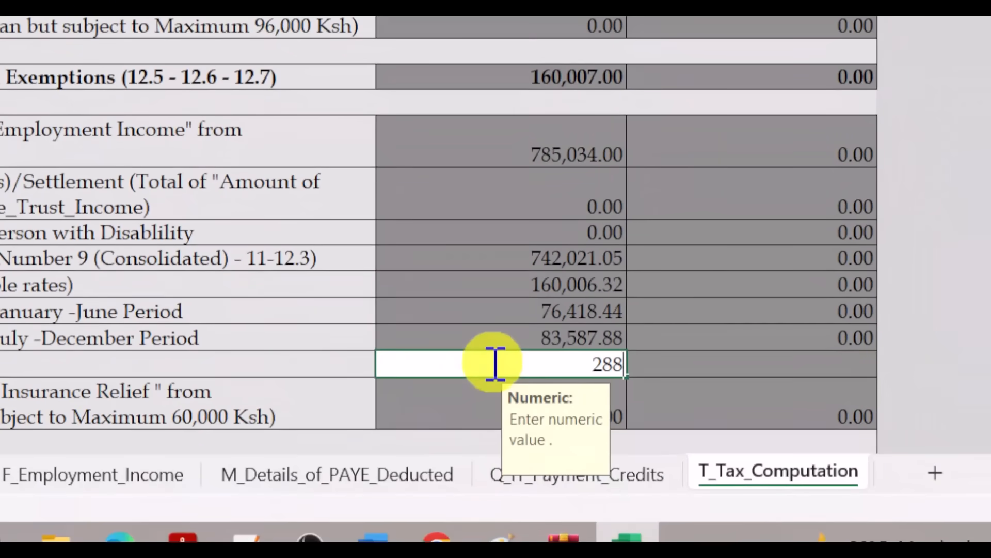
{"action": "type", "text": "00"}
{"action": "left_click", "coordinate": [682, 328]}
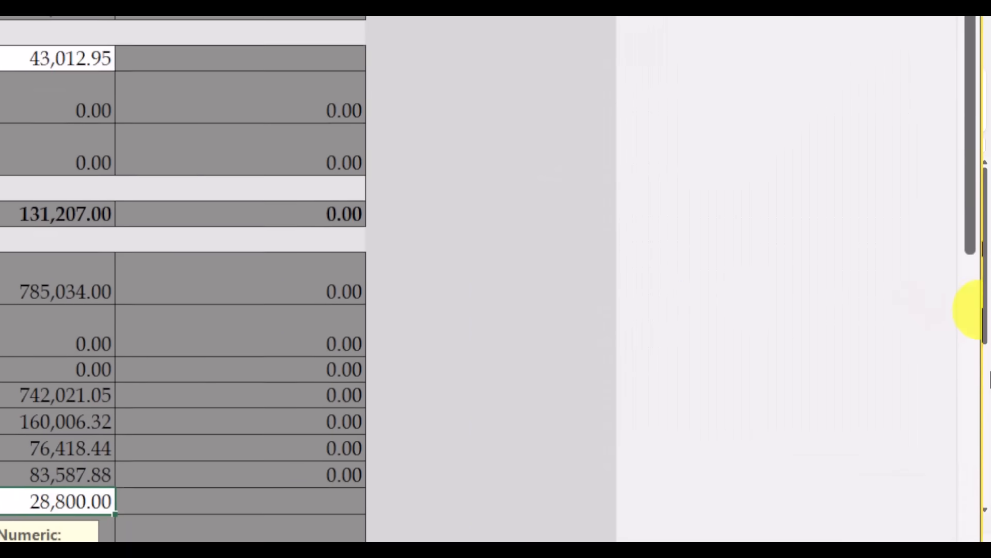
{"action": "left_click_drag", "start_coordinate": [974, 294], "coordinate": [970, 410]}
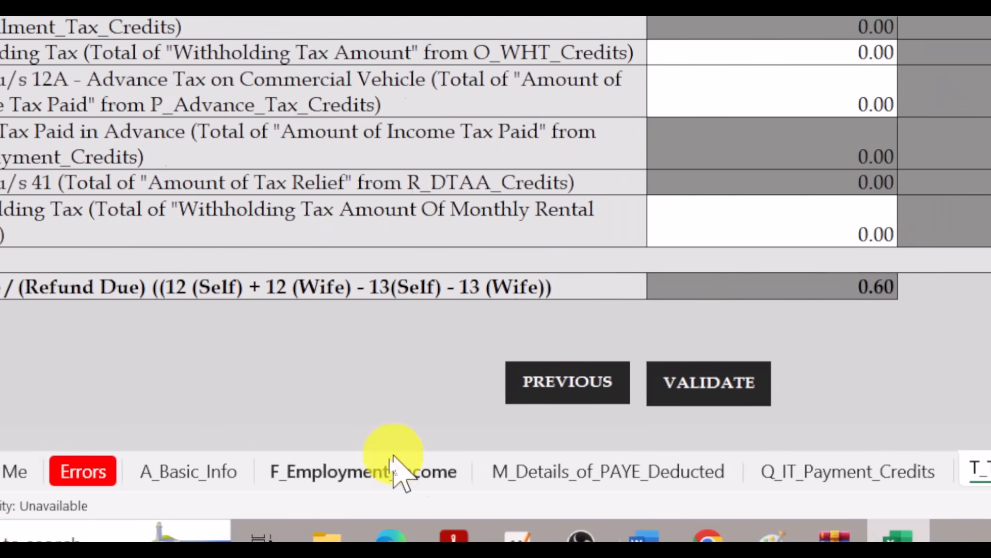
- Review the F_Employment_Income sheet, return to T_Tax_Computation, and validate the return
{"action": "left_click", "coordinate": [395, 467]}
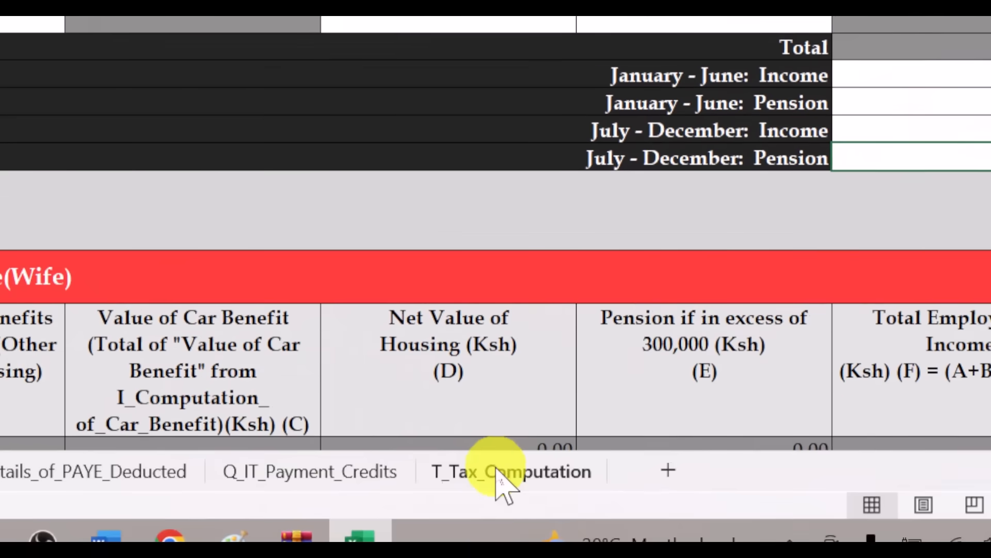
{"action": "left_click", "coordinate": [495, 468]}
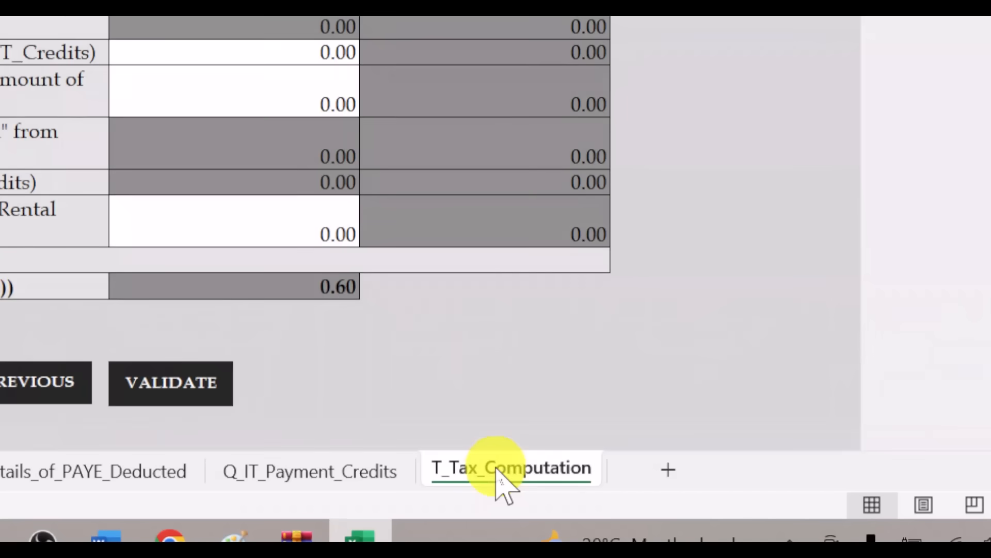
{"action": "left_click", "coordinate": [184, 381]}
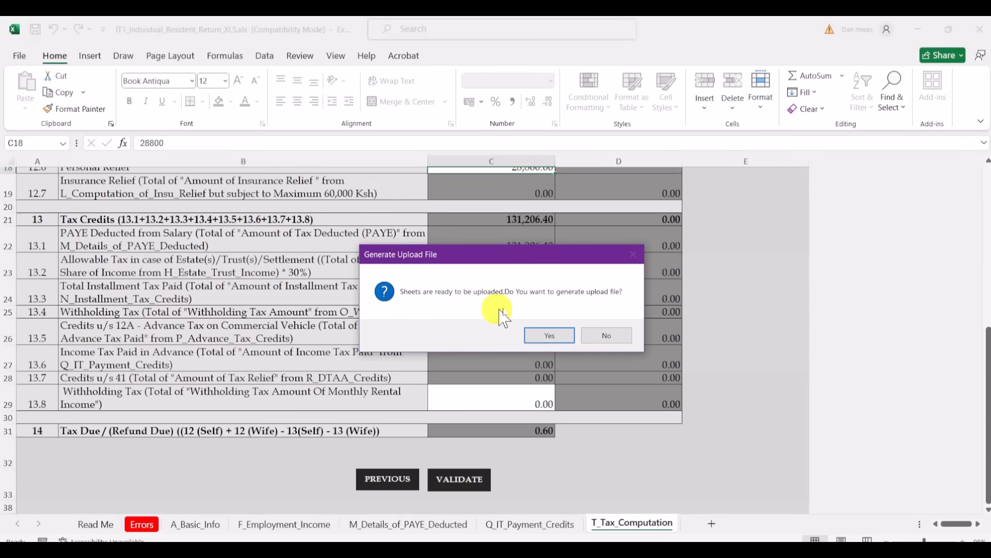
- Generate the ITR upload zip into Documents and dismiss the file-location message
{"action": "left_click", "coordinate": [550, 336]}
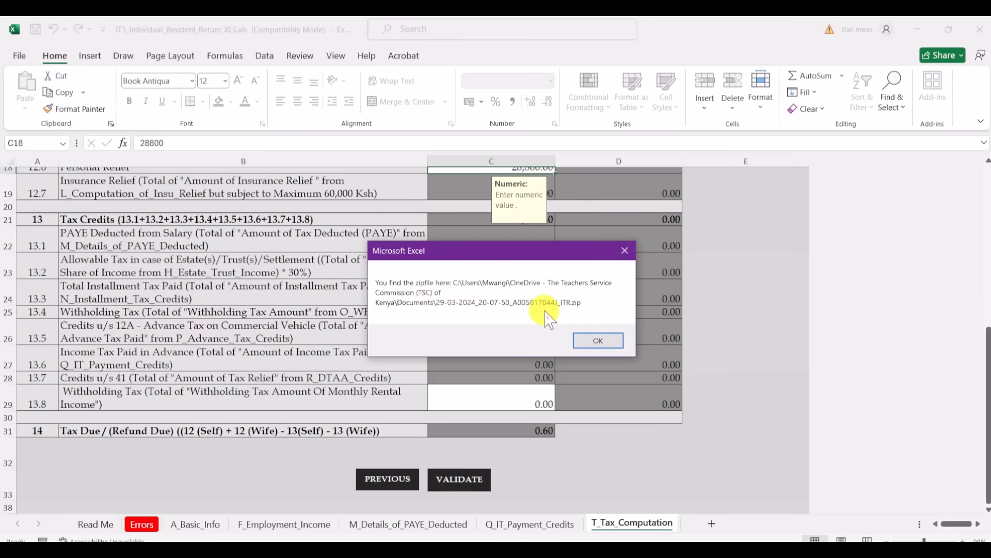
{"action": "left_click", "coordinate": [589, 340]}
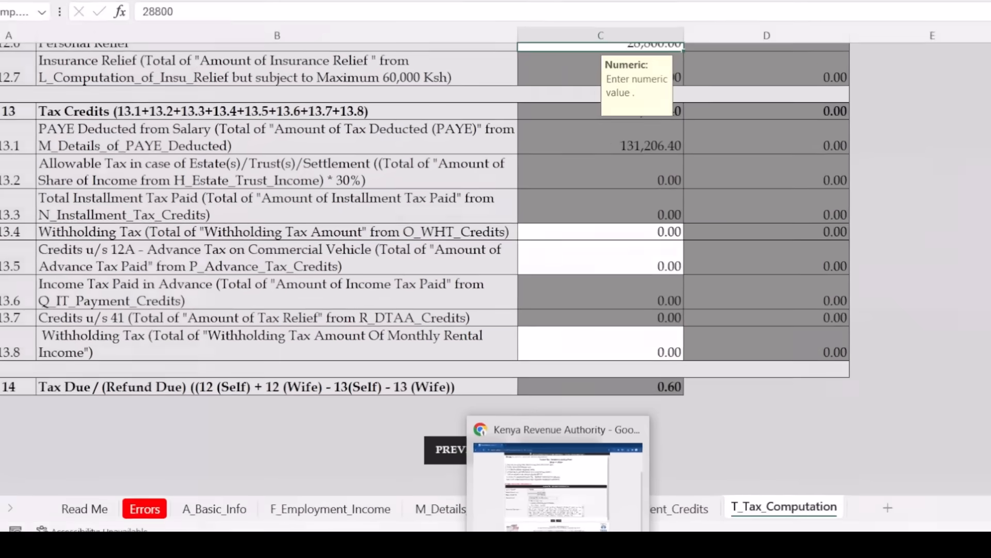
- On the iTax Resident Individual form, bring up the file picker to attach the return
{"action": "left_click", "coordinate": [598, 480]}
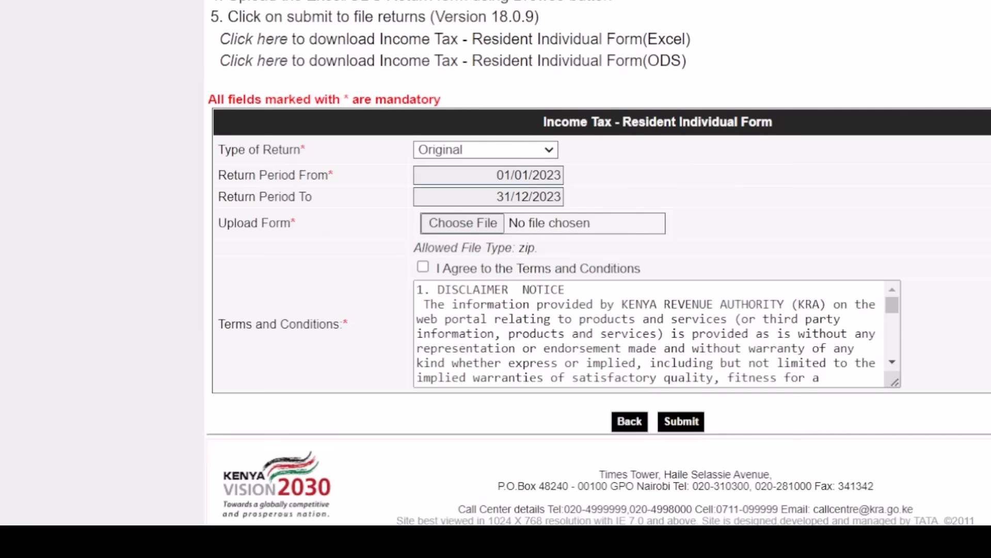
{"action": "scroll", "coordinate": [599, 258], "scroll_direction": "up", "scroll_amount": 4}
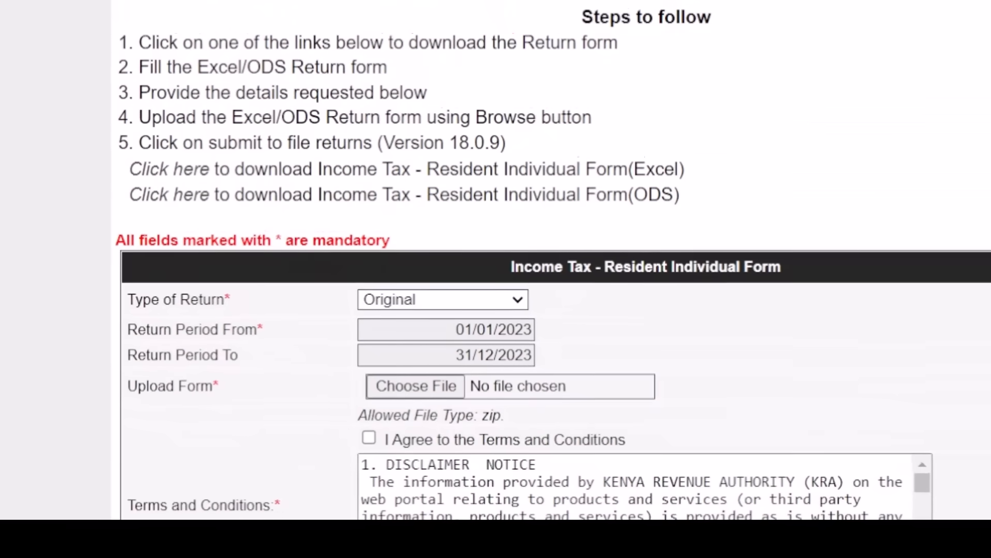
{"action": "scroll", "coordinate": [552, 265], "scroll_direction": "down", "scroll_amount": 4}
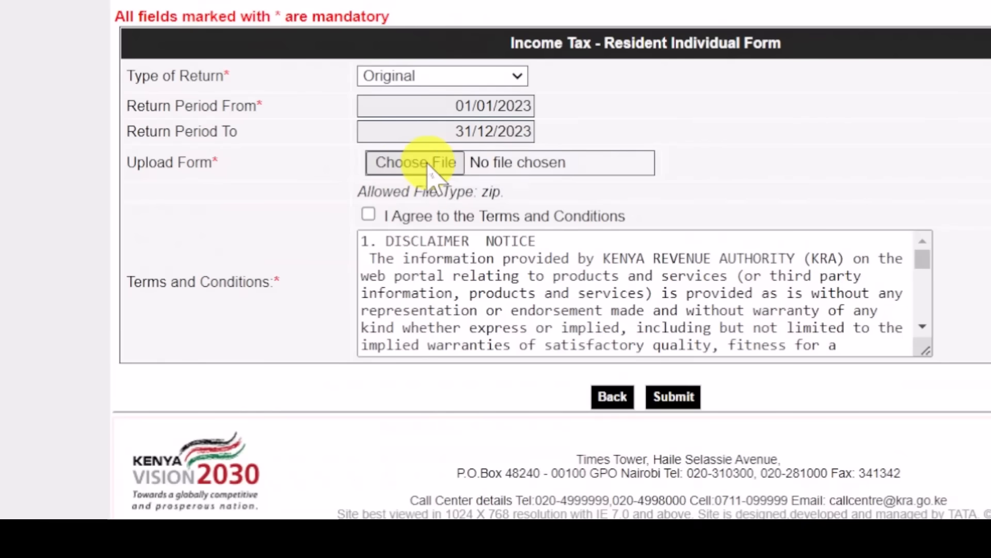
{"action": "left_click", "coordinate": [451, 162]}
{"action": "left_click", "coordinate": [426, 162]}
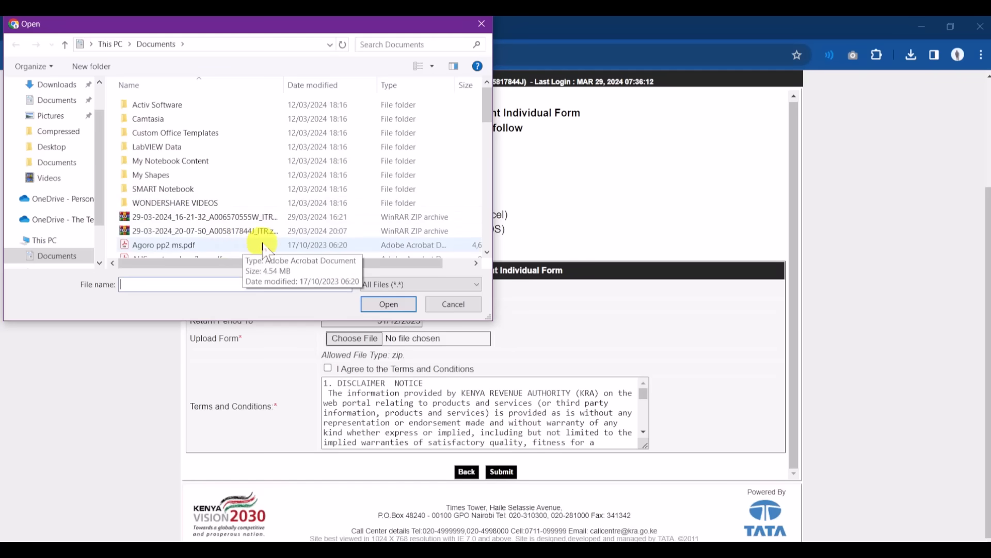
- Attach the 29-03-2024_20-07-50 ITR zip to the iTax upload form
{"action": "left_click", "coordinate": [256, 233]}
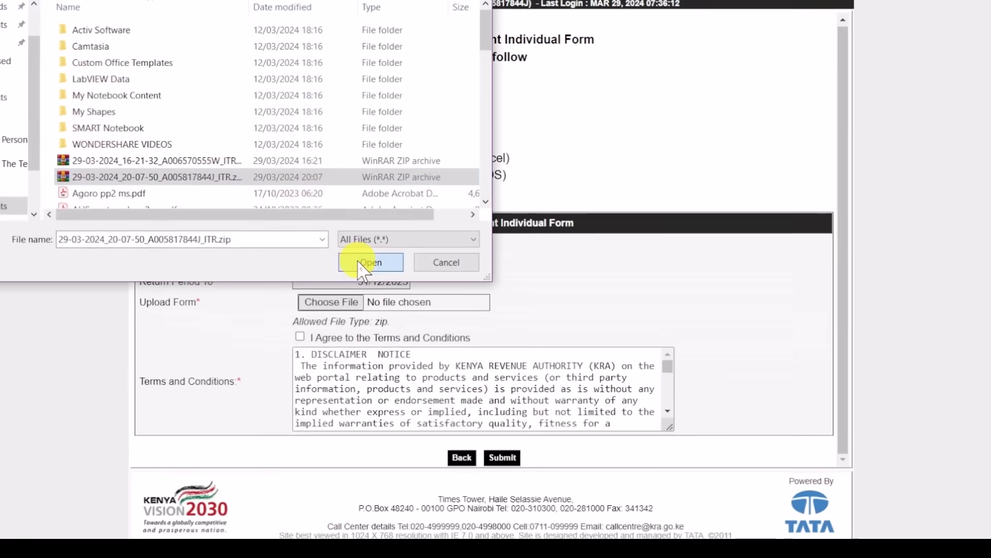
{"action": "left_click", "coordinate": [368, 262]}
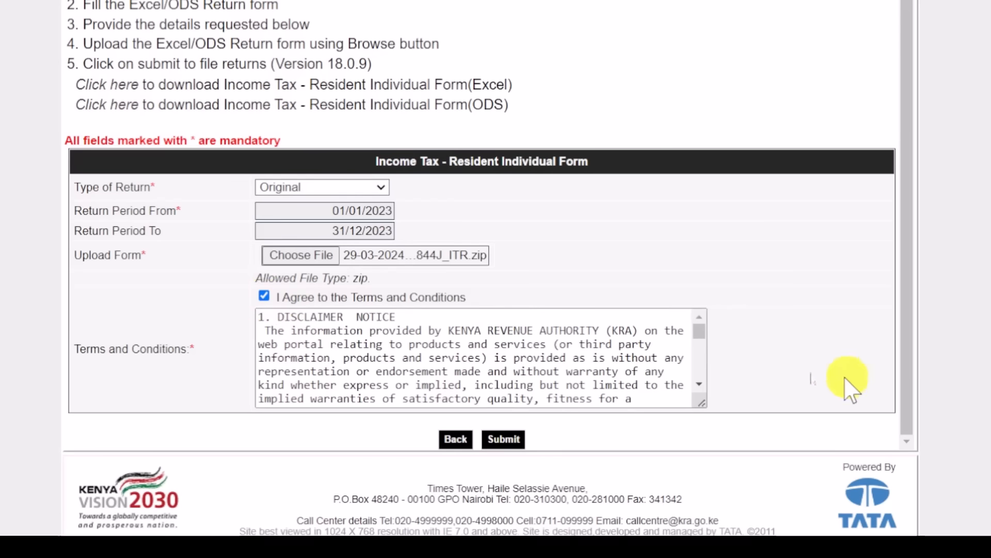
- Submit the income tax return and confirm the submission
{"action": "left_click", "coordinate": [510, 442]}
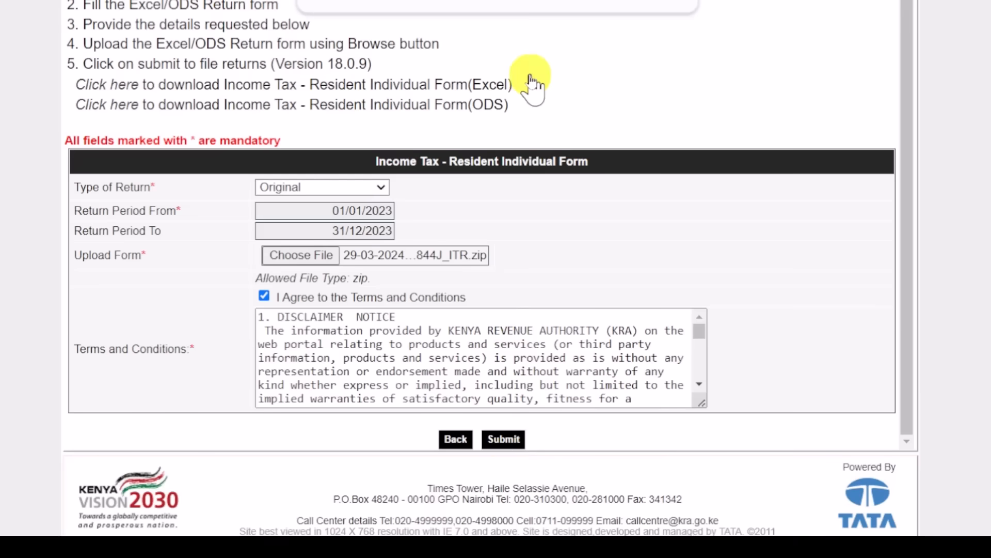
{"action": "left_click", "coordinate": [567, 28]}
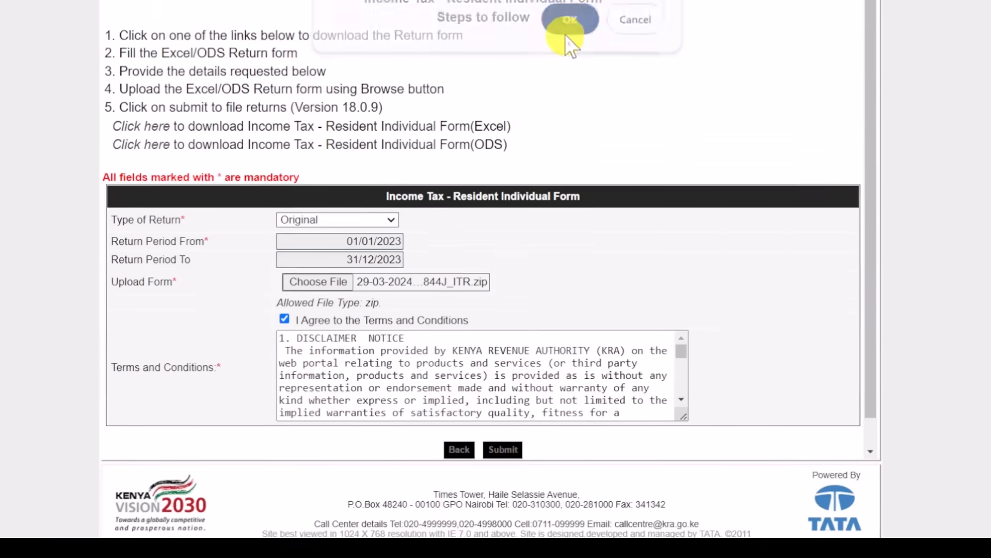